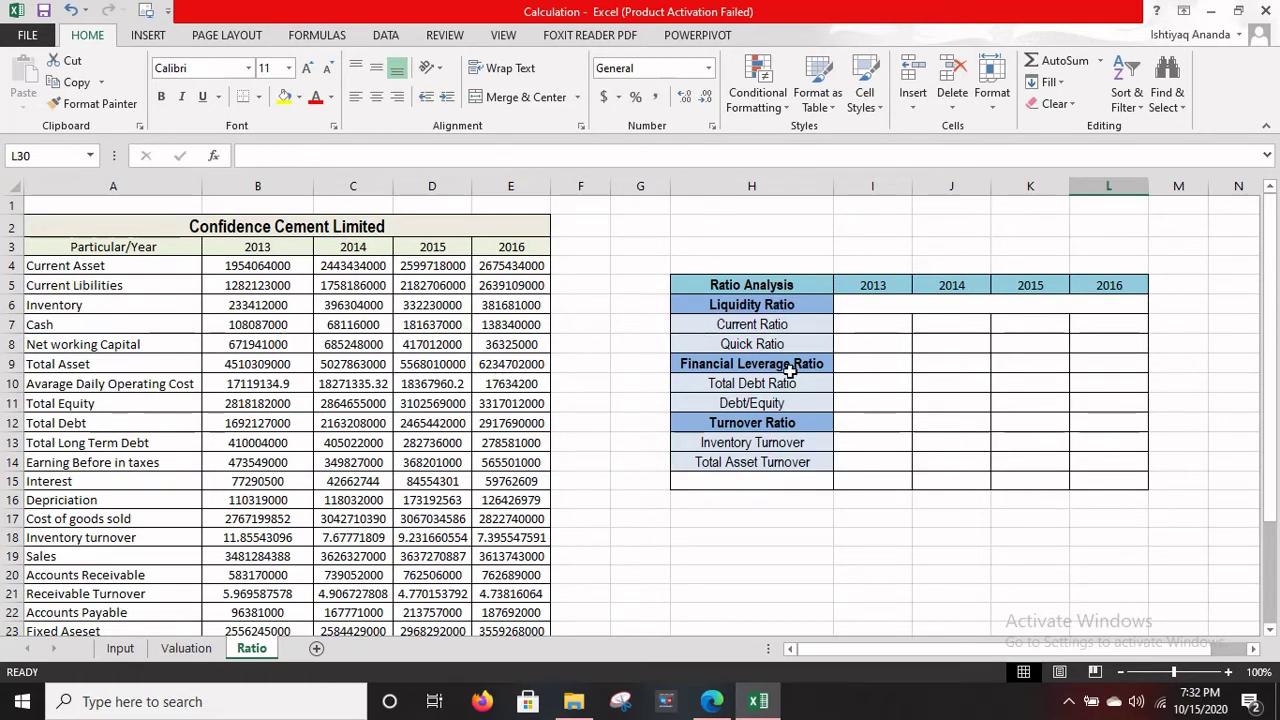
Step: Calculate the 2013 current ratio in I7 by dividing current assets by current liabilities with =(B4/B5)
{"action": "left_click", "coordinate": [858, 322]}
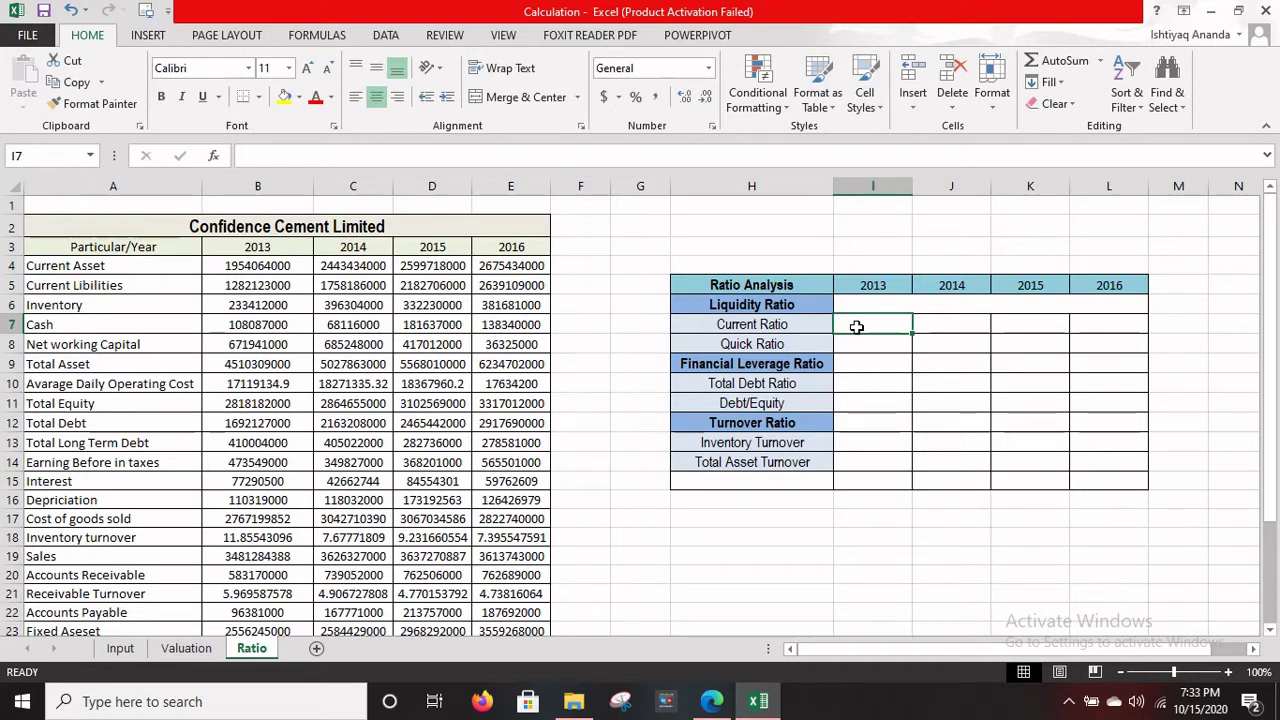
{"action": "left_click", "coordinate": [244, 266]}
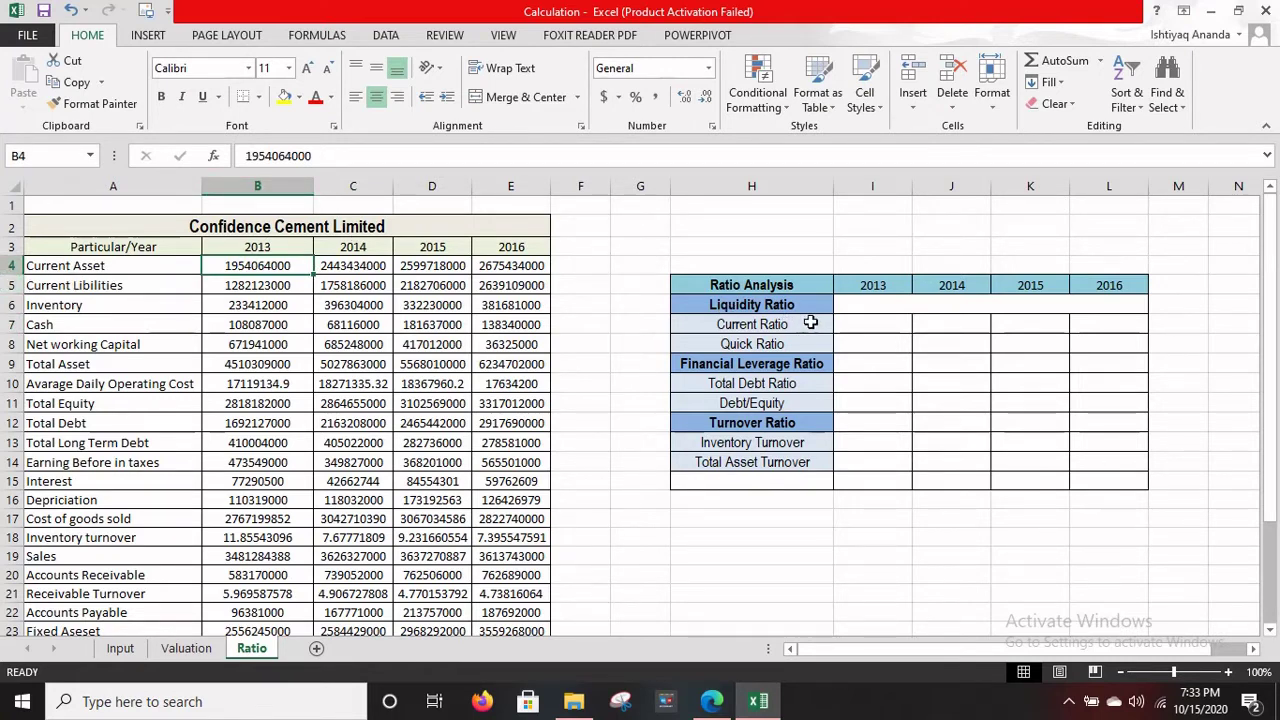
{"action": "left_click", "coordinate": [856, 329]}
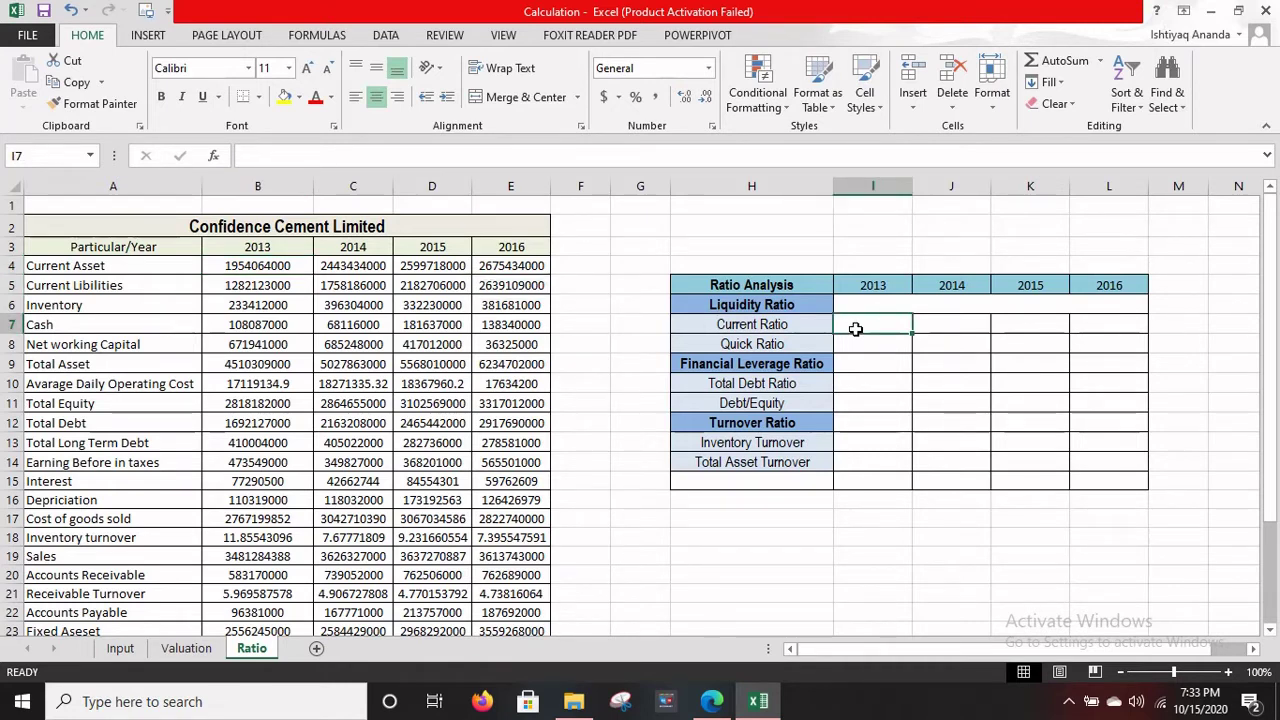
{"action": "type", "text": "="}
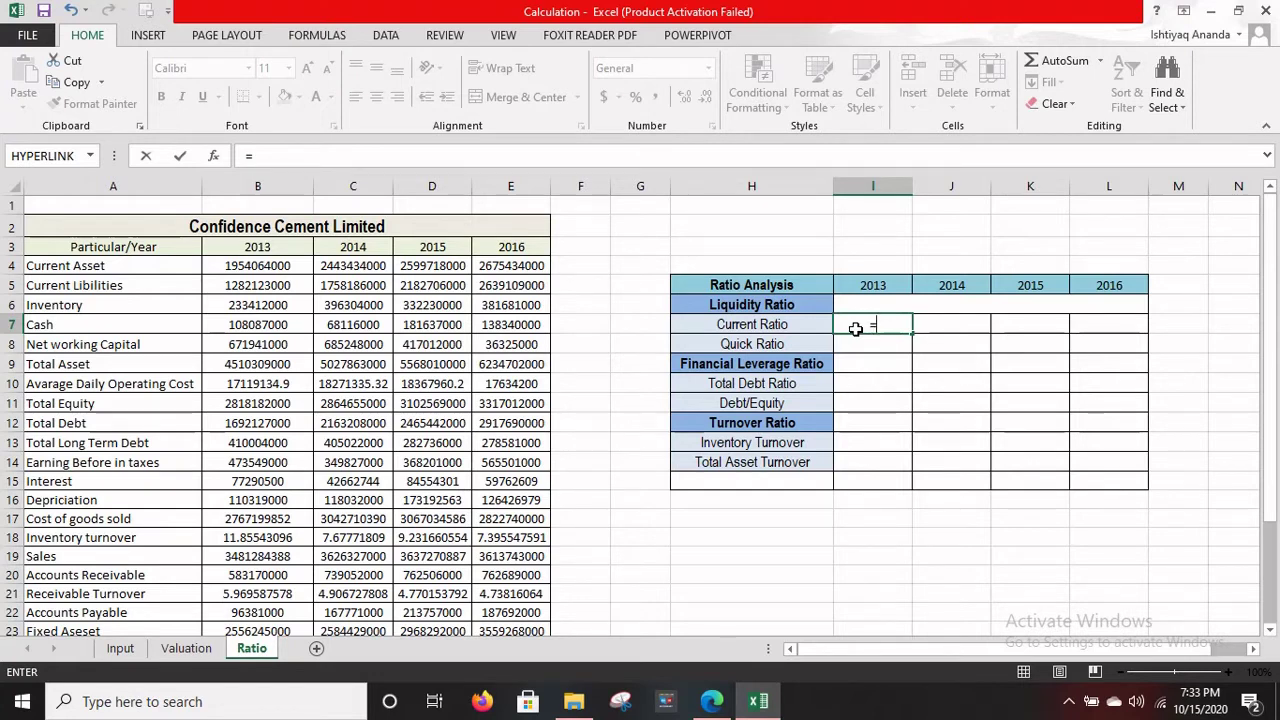
{"action": "type", "text": "(B"}
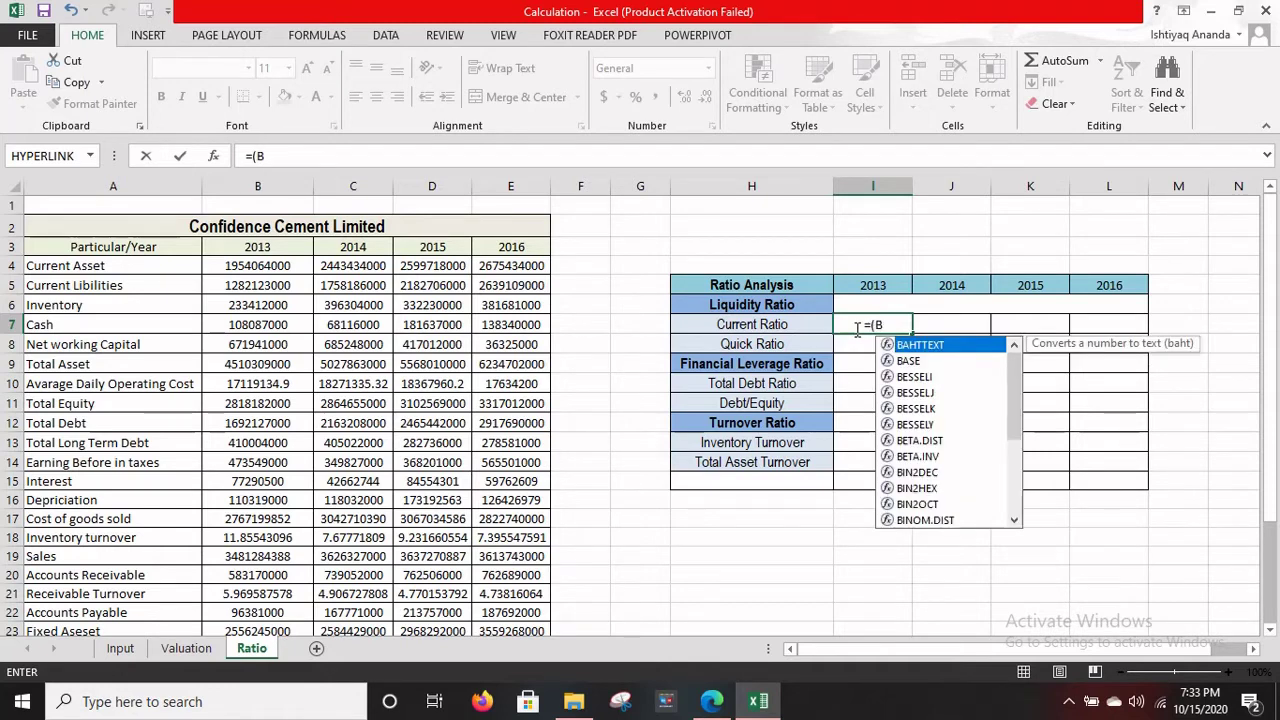
{"action": "type", "text": "4/"}
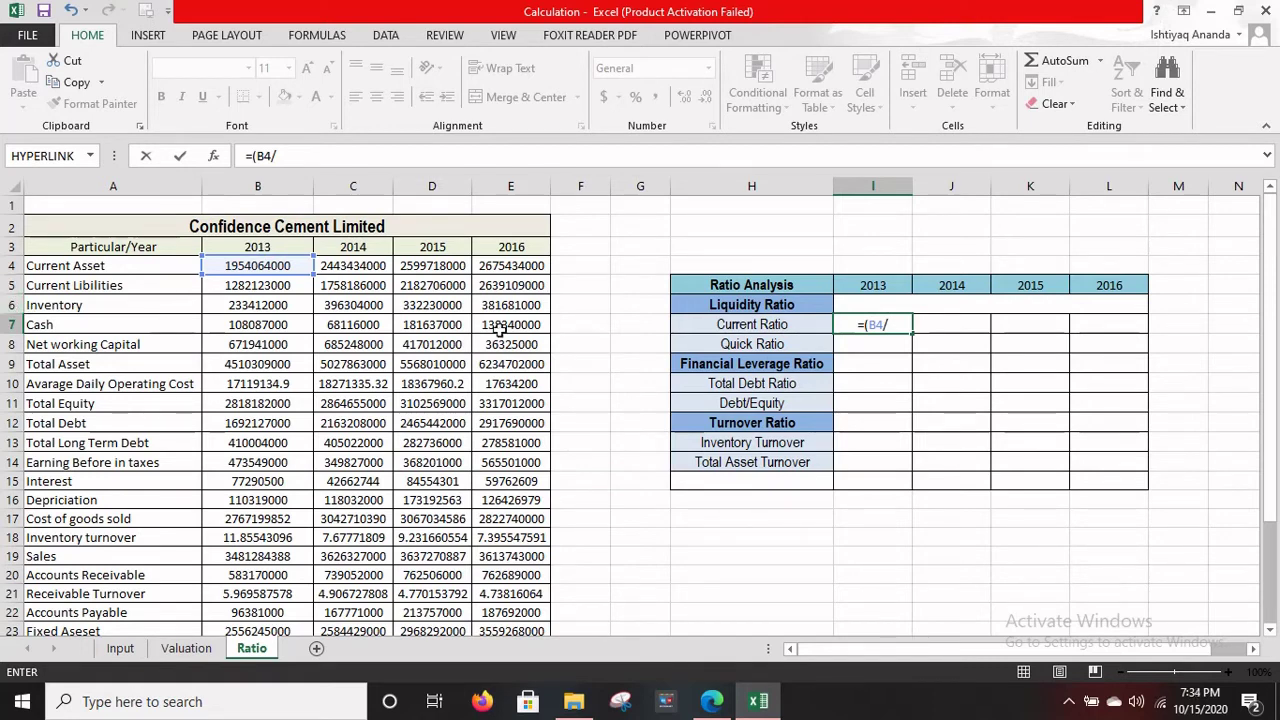
{"action": "type", "text": "B5)"}
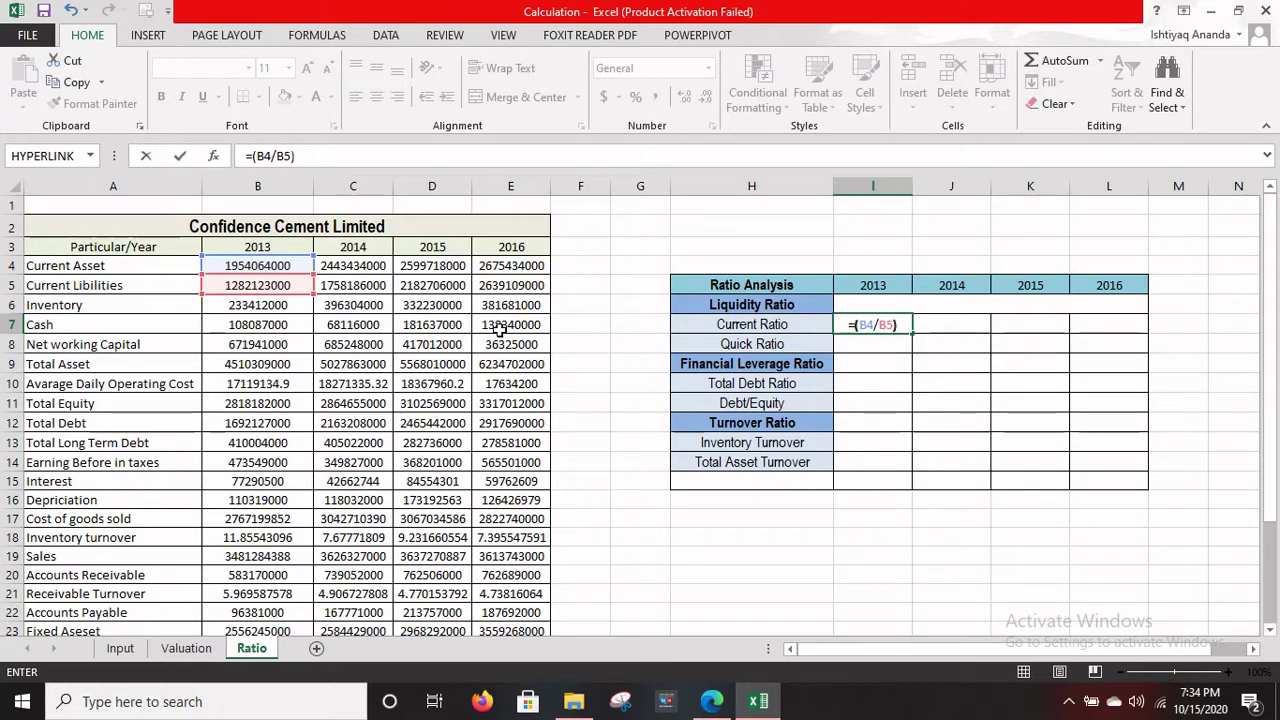
{"action": "key", "text": "Return"}
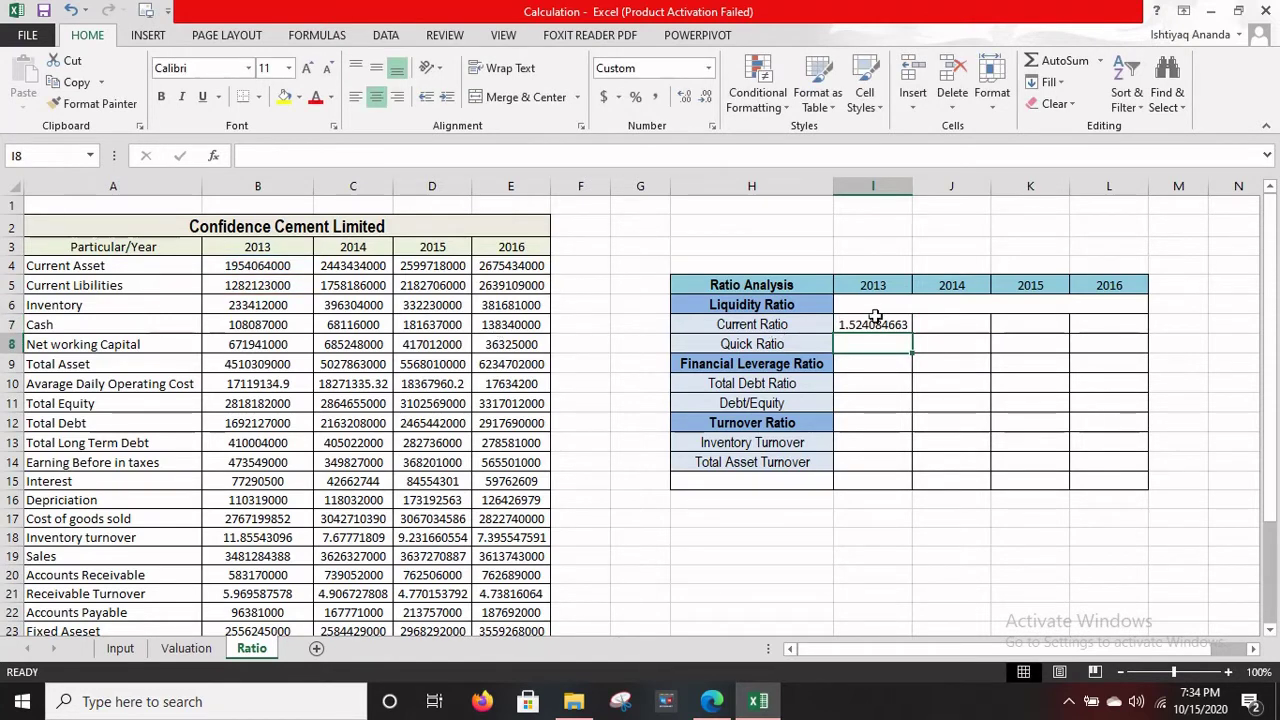
Step: Format the 2013 current ratio in I7 to show six decimal places
{"action": "left_click", "coordinate": [880, 325]}
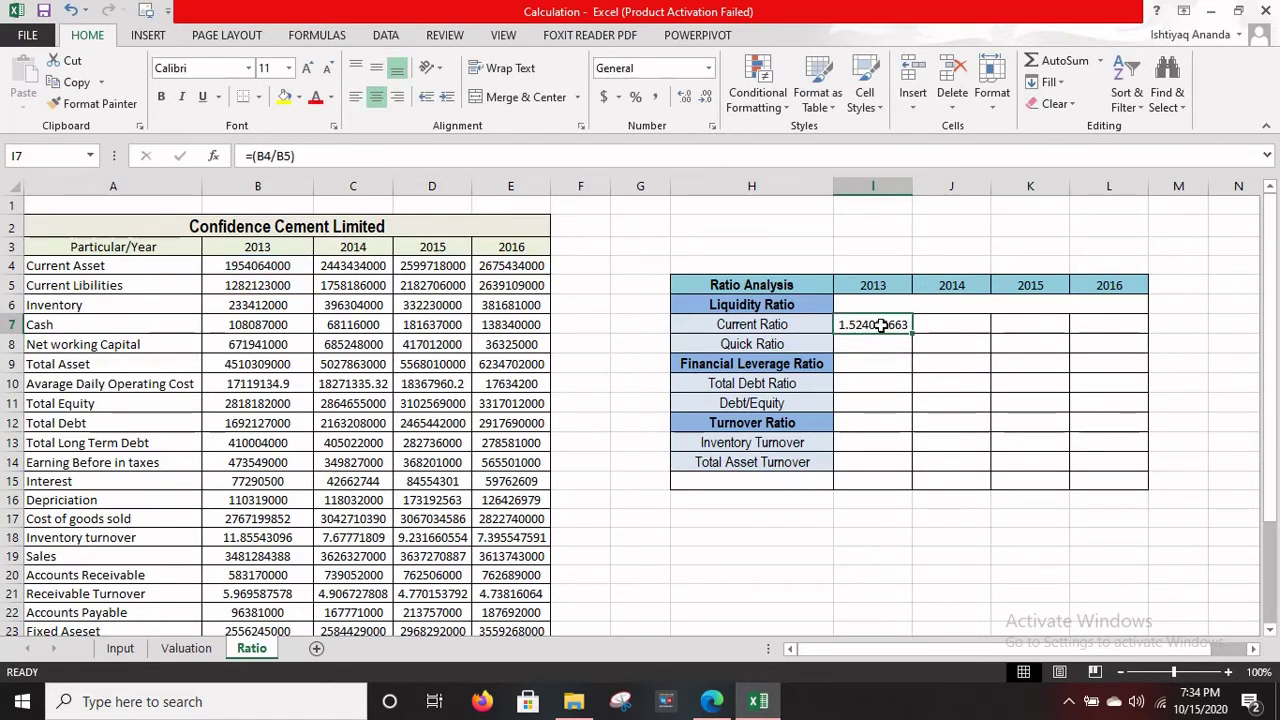
{"action": "left_click", "coordinate": [686, 106]}
{"action": "left_click", "coordinate": [686, 106]}
{"action": "left_click", "coordinate": [707, 100]}
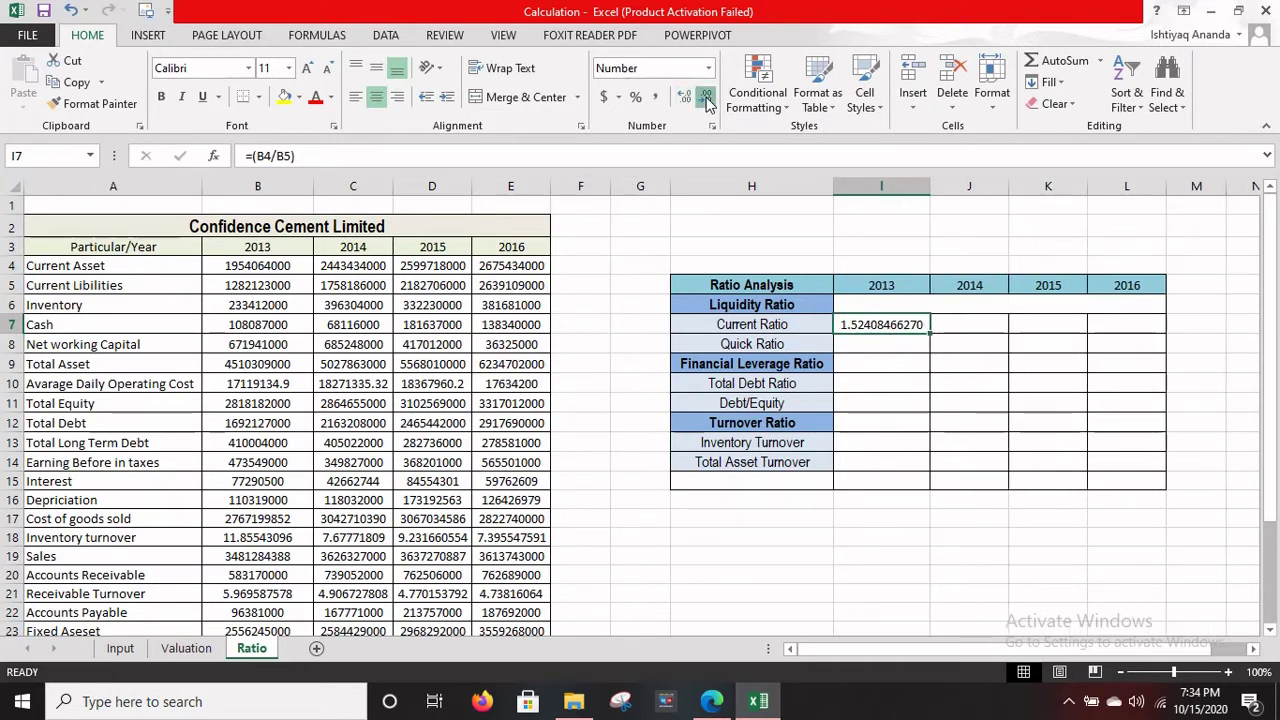
{"action": "left_click", "coordinate": [707, 100]}
{"action": "left_click", "coordinate": [707, 100]}
{"action": "left_click", "coordinate": [707, 100]}
{"action": "left_click", "coordinate": [707, 100]}
{"action": "left_click", "coordinate": [707, 100]}
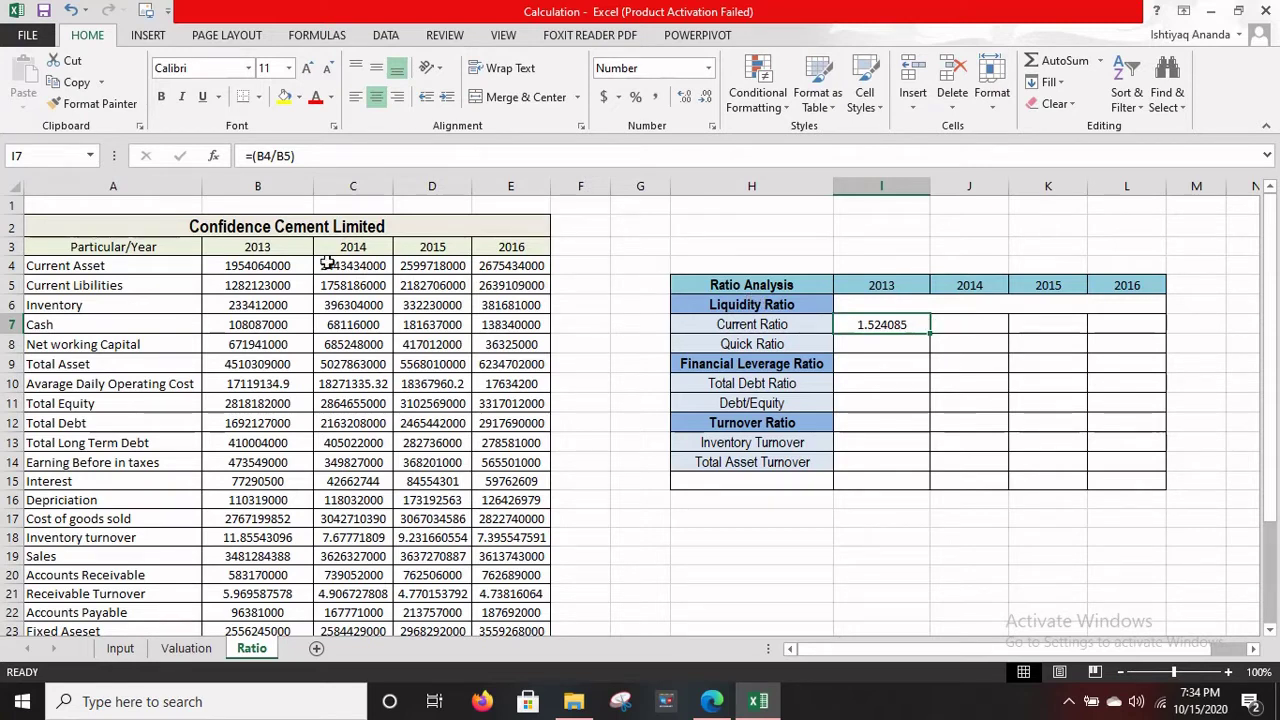
Step: Fill the current ratio formula from I7 across to 2016 in L7 and check the cell references in the 2014 copy
{"action": "left_click", "coordinate": [979, 327]}
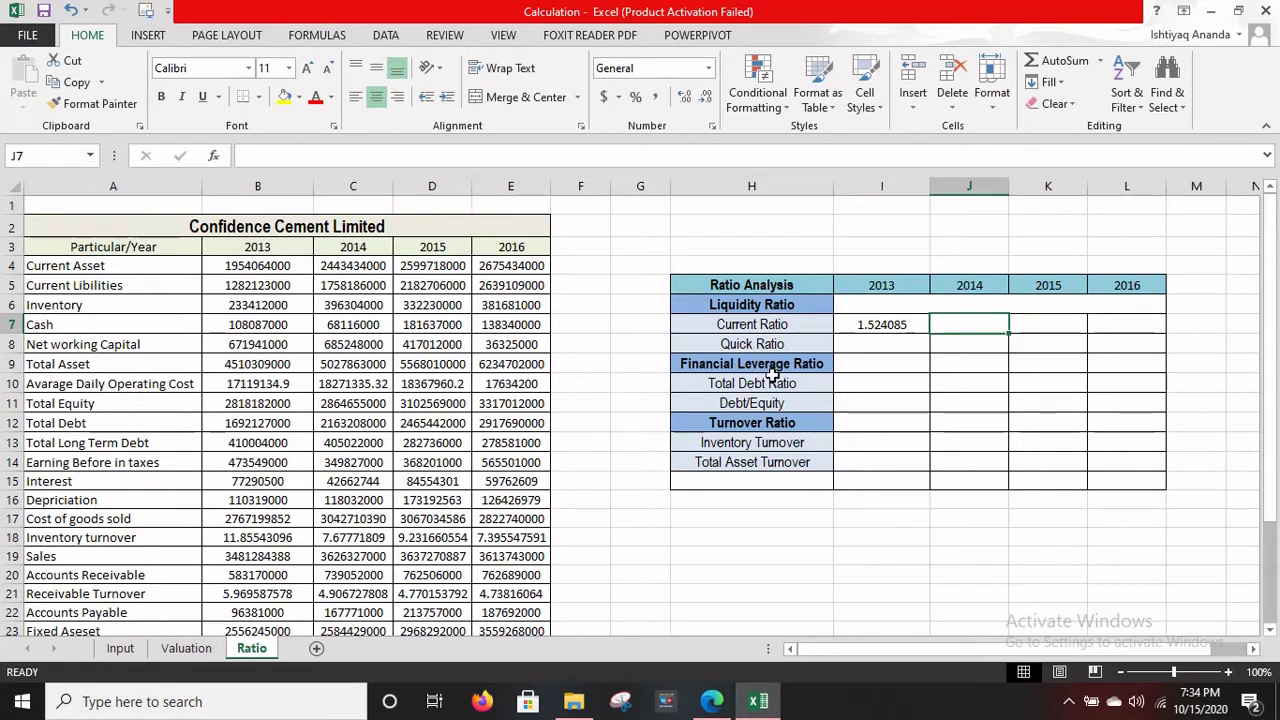
{"action": "left_click", "coordinate": [902, 319]}
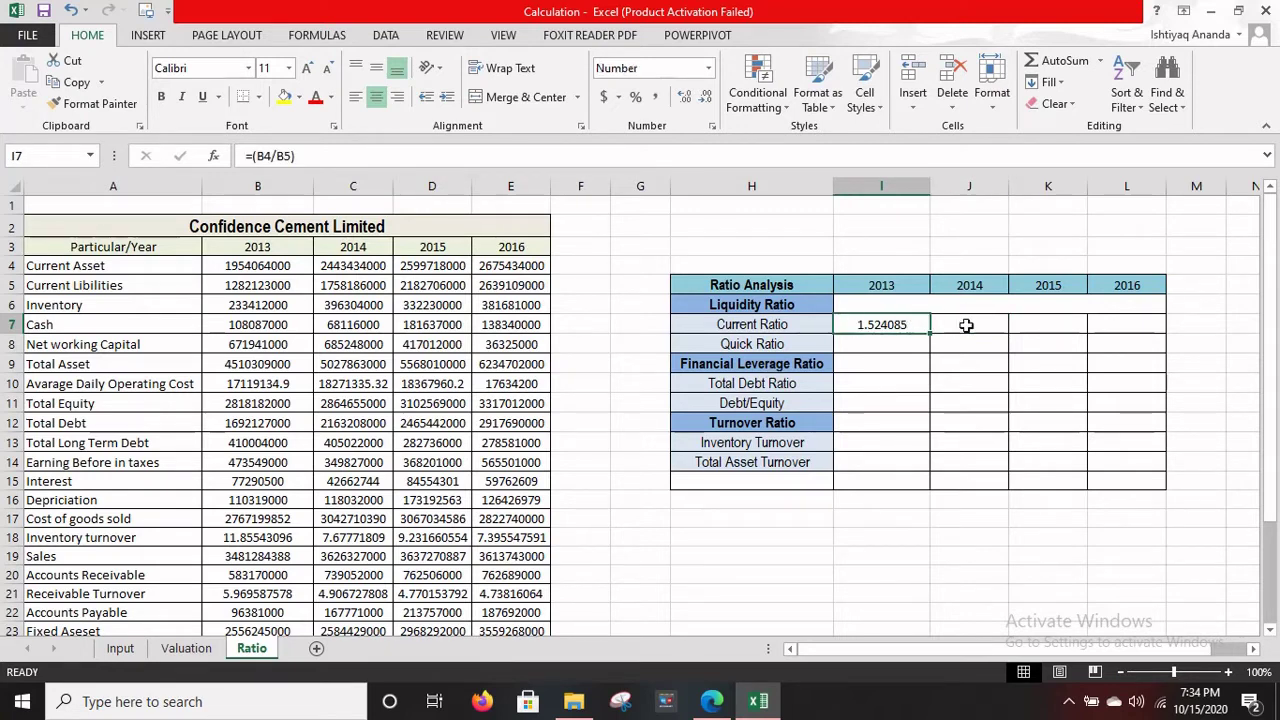
{"action": "left_click", "coordinate": [968, 325]}
{"action": "left_click", "coordinate": [902, 319]}
{"action": "left_click", "coordinate": [894, 343]}
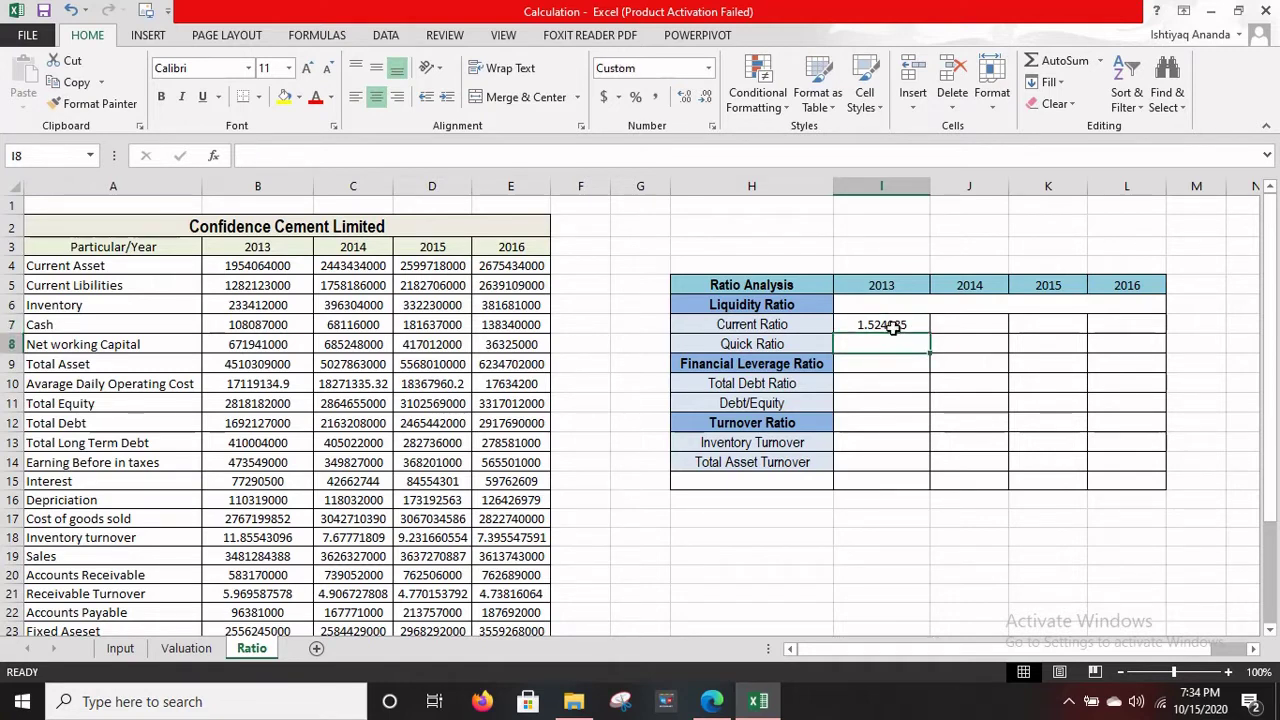
{"action": "left_click", "coordinate": [893, 324]}
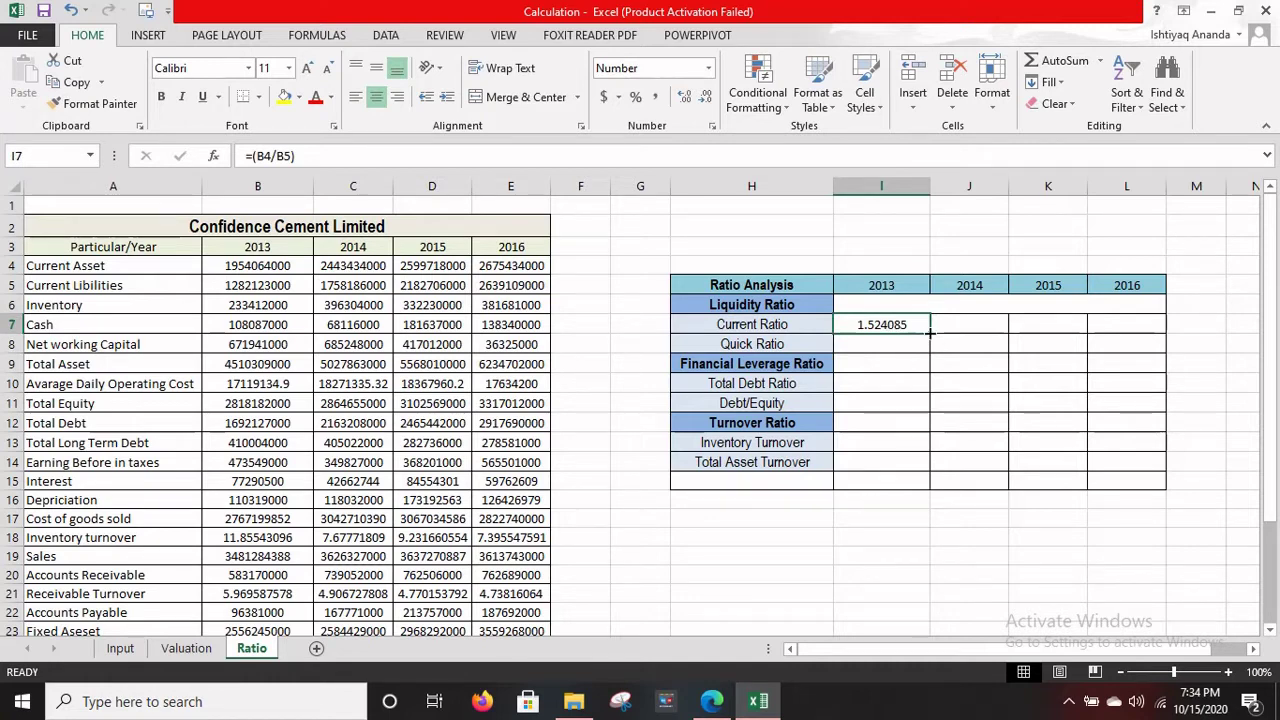
{"action": "left_click_drag", "start_coordinate": [930, 334], "coordinate": [1136, 329]}
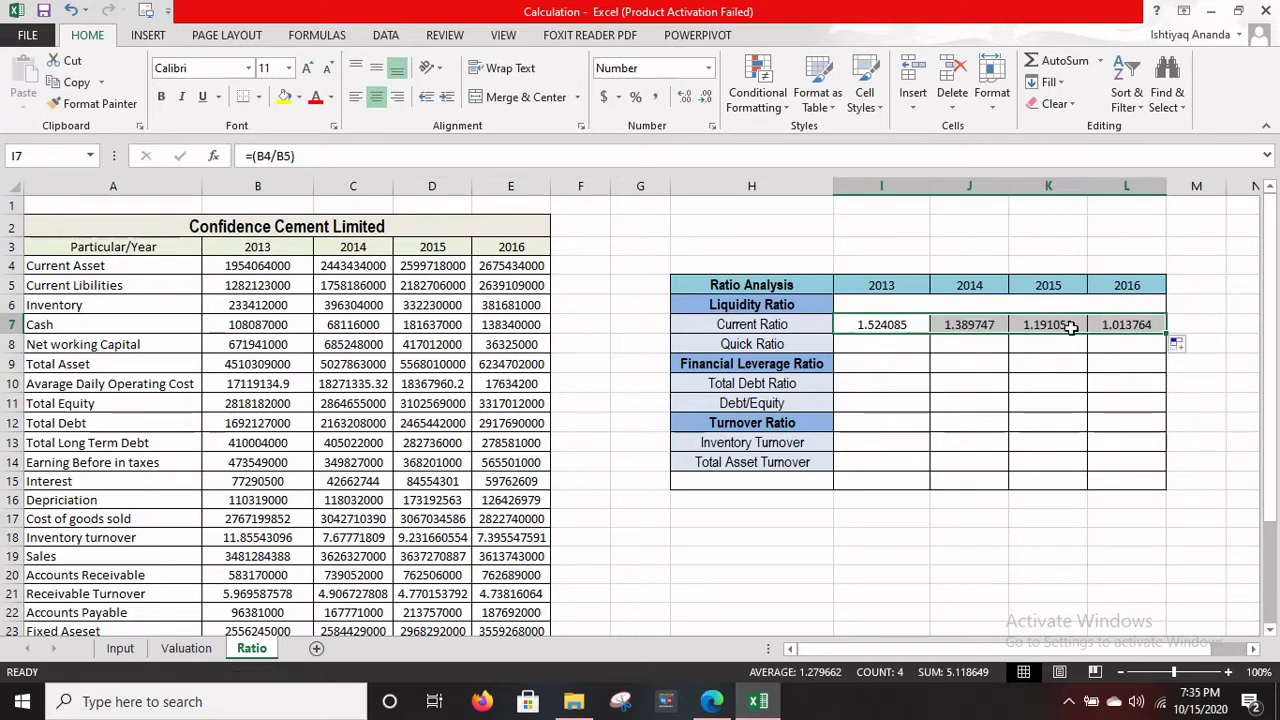
{"action": "left_click", "coordinate": [966, 320]}
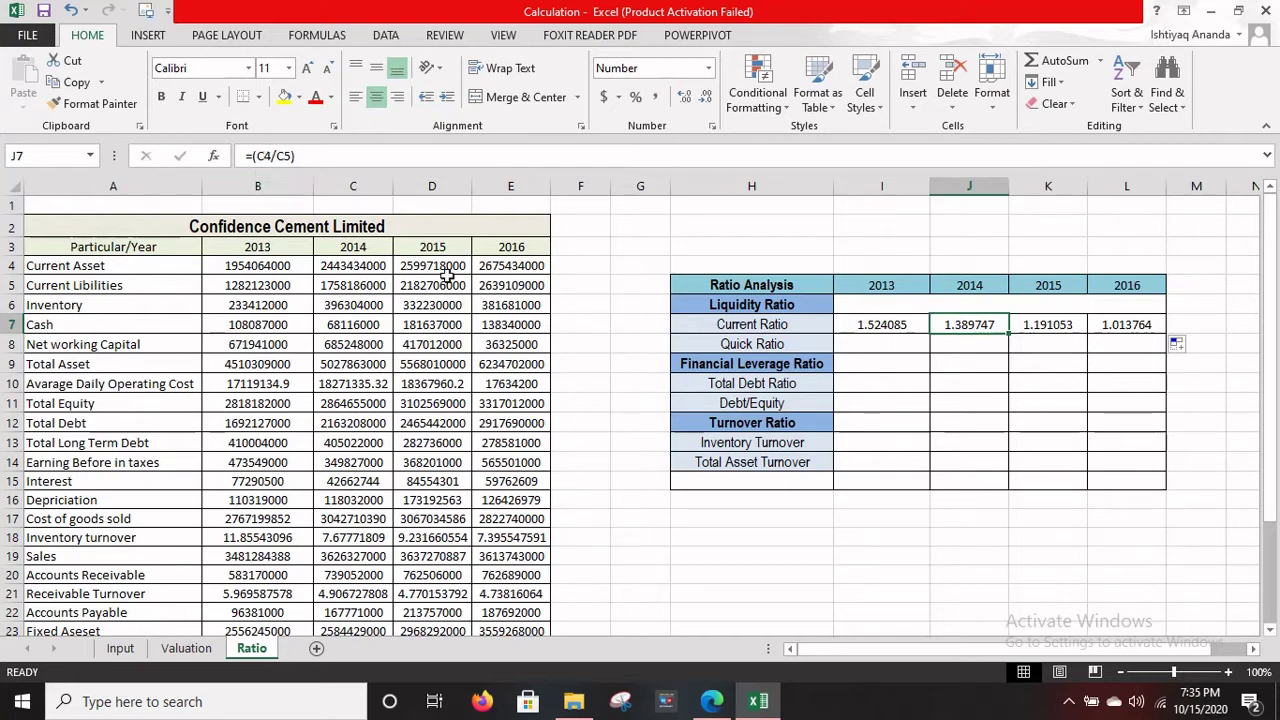
{"action": "left_click", "coordinate": [888, 325]}
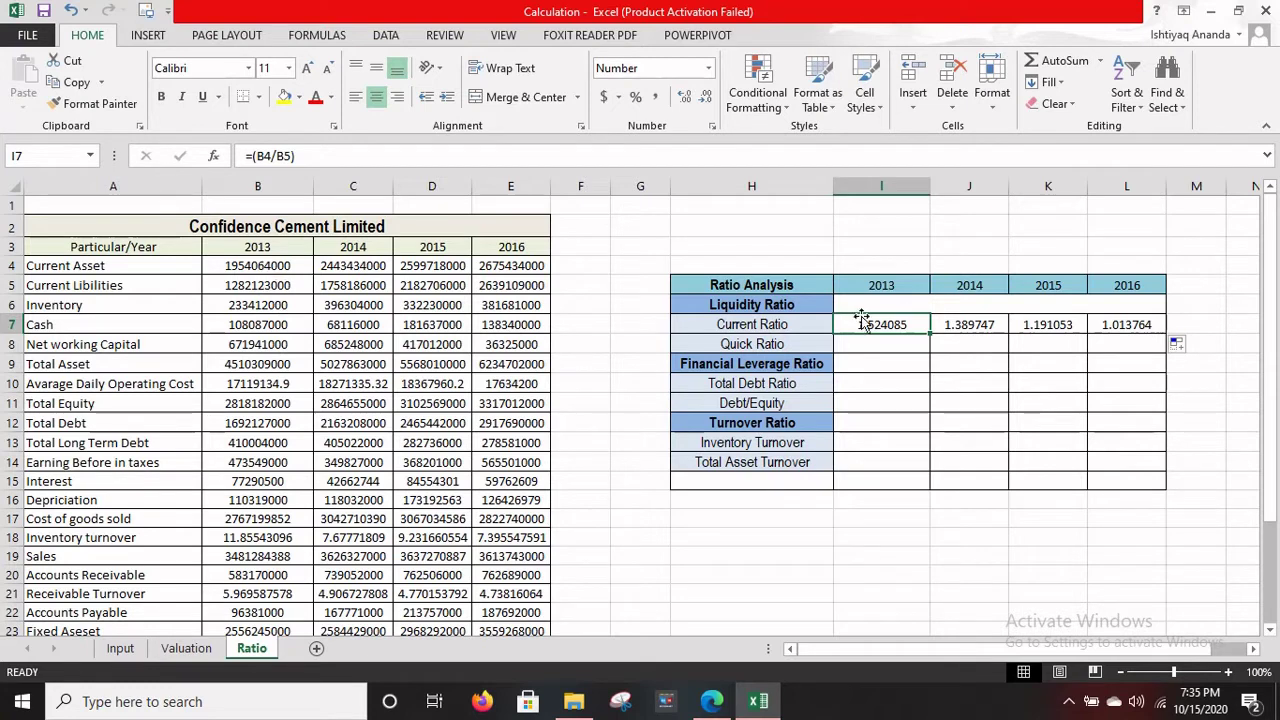
{"action": "left_click", "coordinate": [358, 183]}
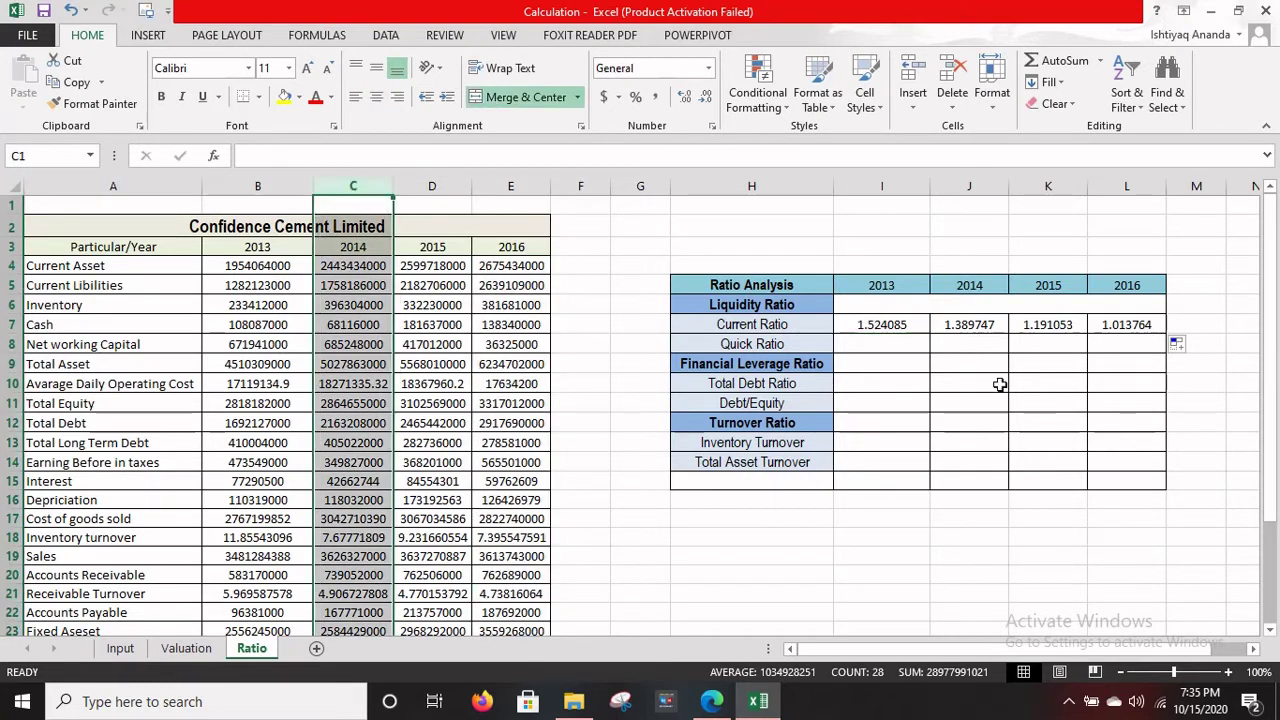
{"action": "left_click", "coordinate": [970, 330]}
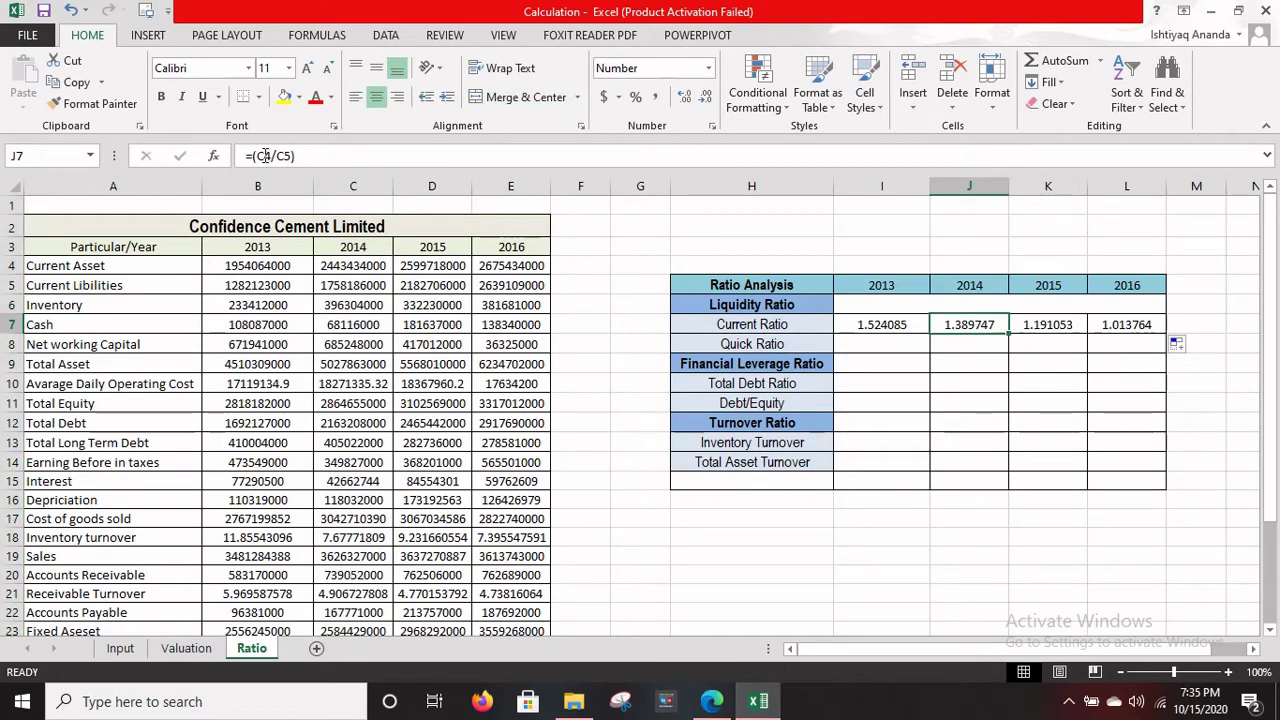
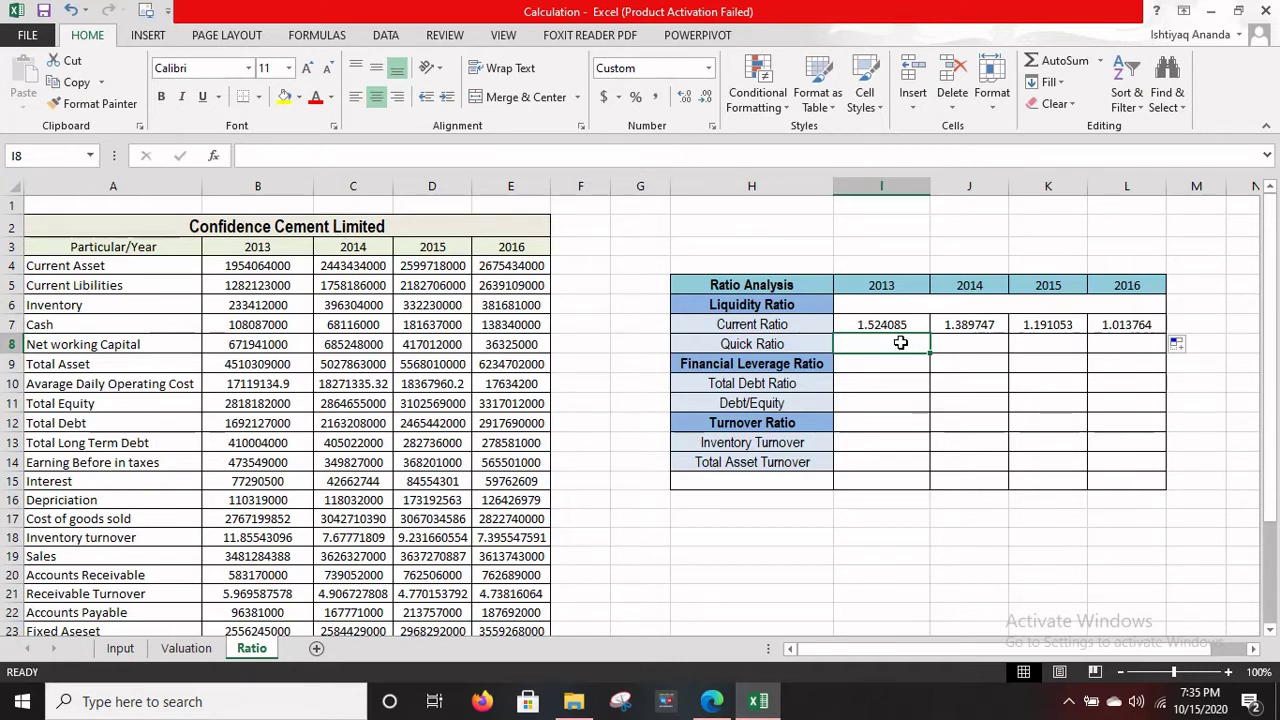
Step: Calculate the 2013 quick ratio in I8 with =(B4-B6)/B5 and fill the formula across to 2016 in L8
{"action": "type", "text": "="}
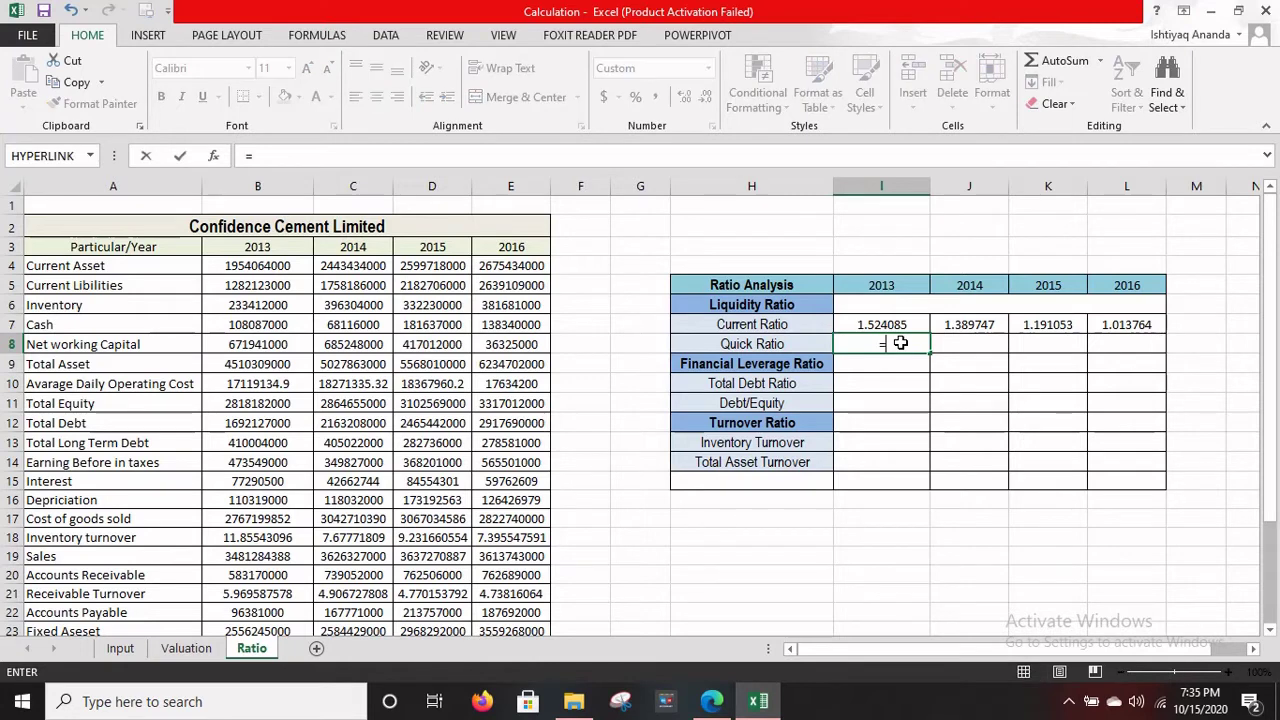
{"action": "type", "text": "(B4-"}
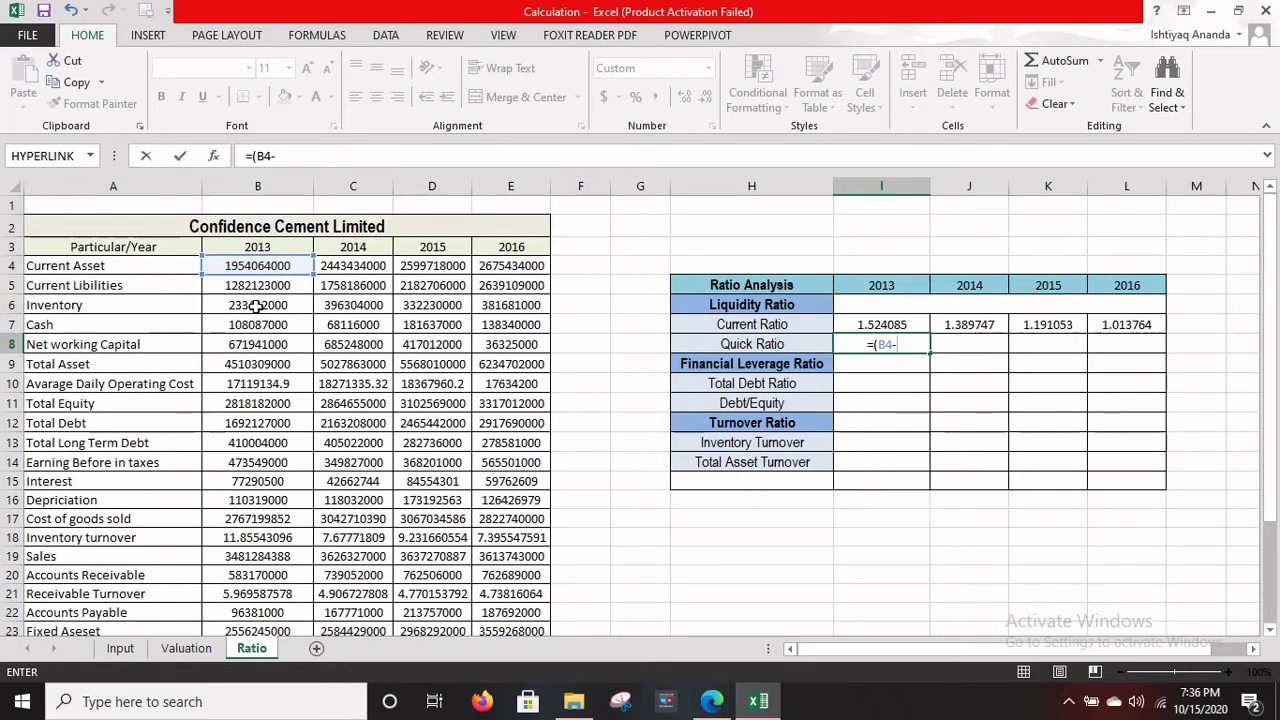
{"action": "type", "text": "B"}
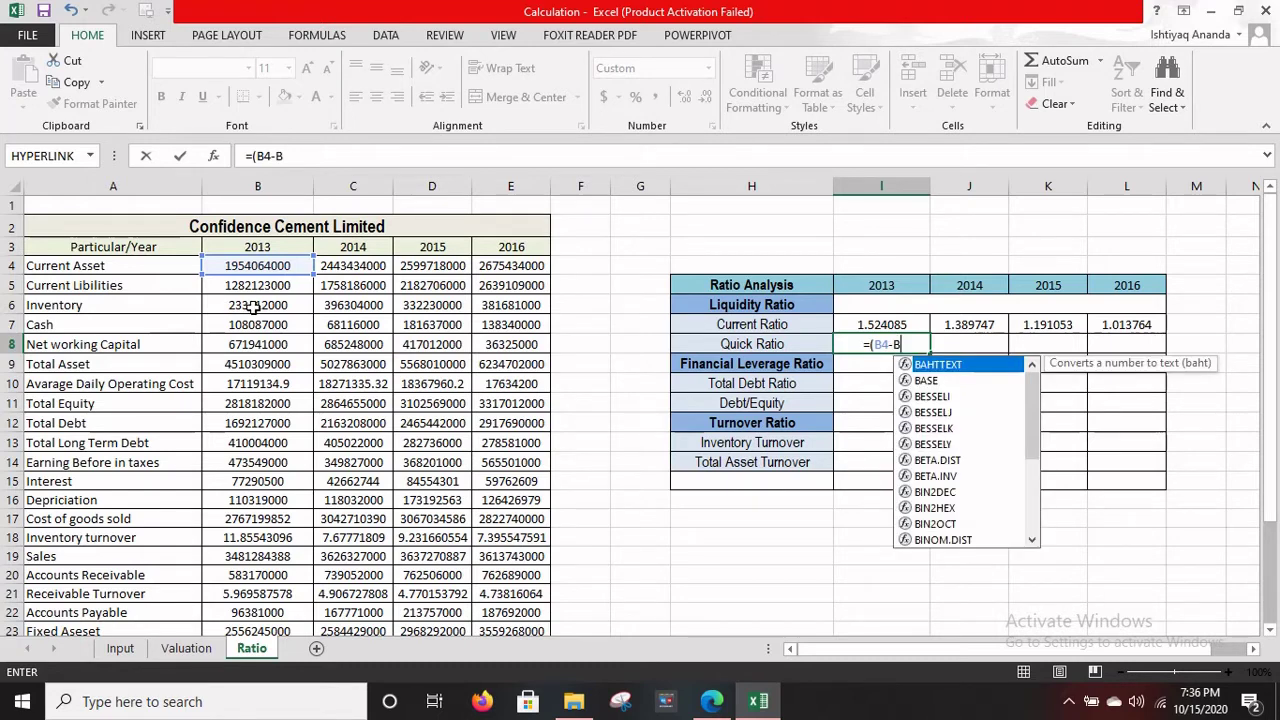
{"action": "type", "text": "6)/"}
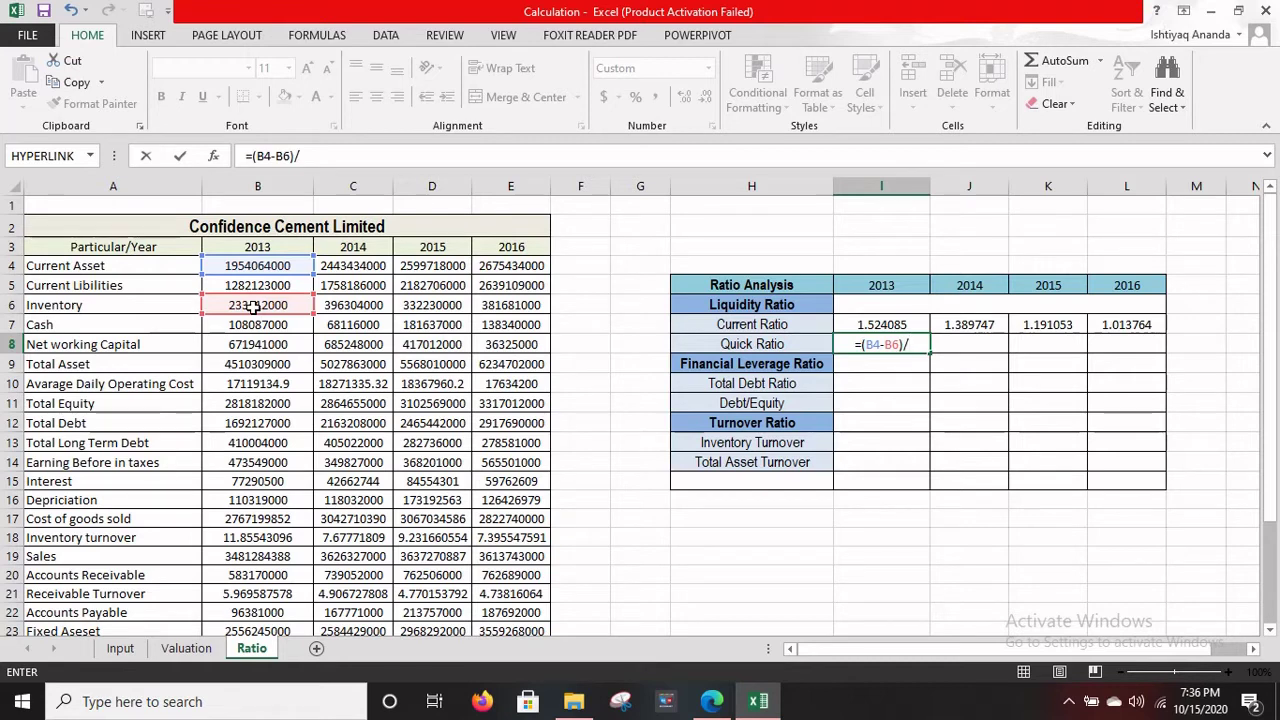
{"action": "type", "text": "B5"}
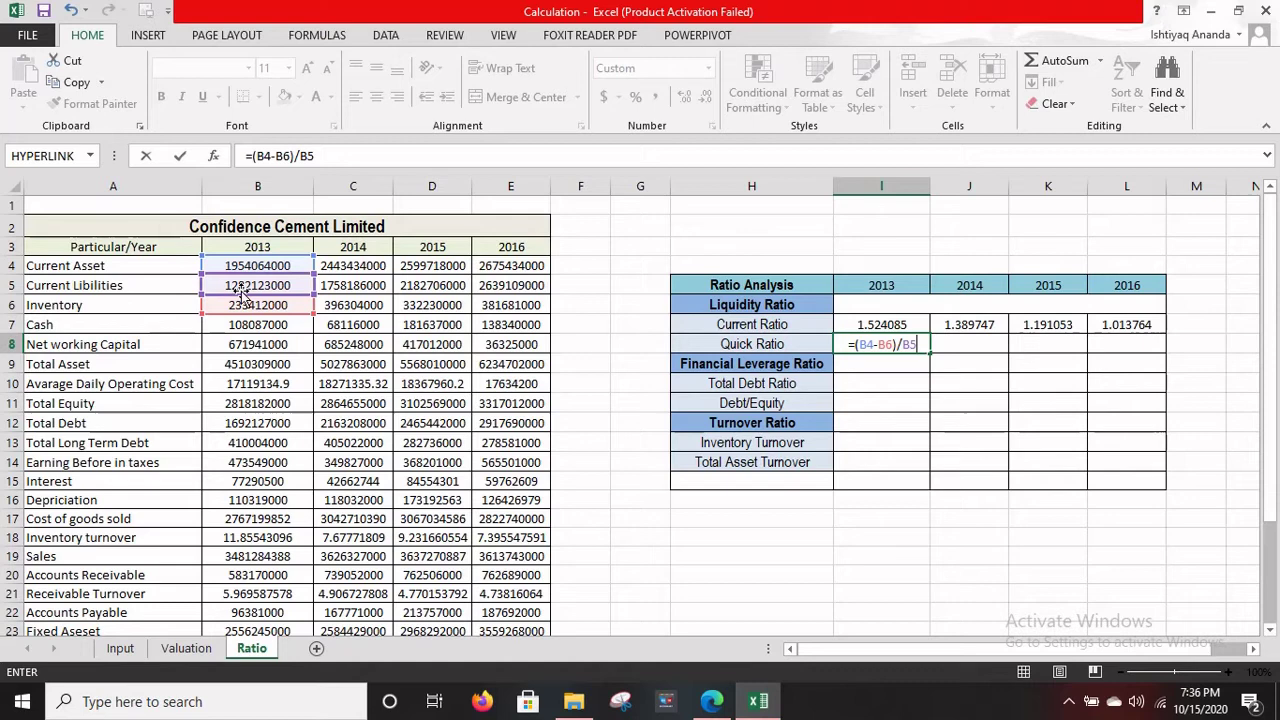
{"action": "key", "text": "Return"}
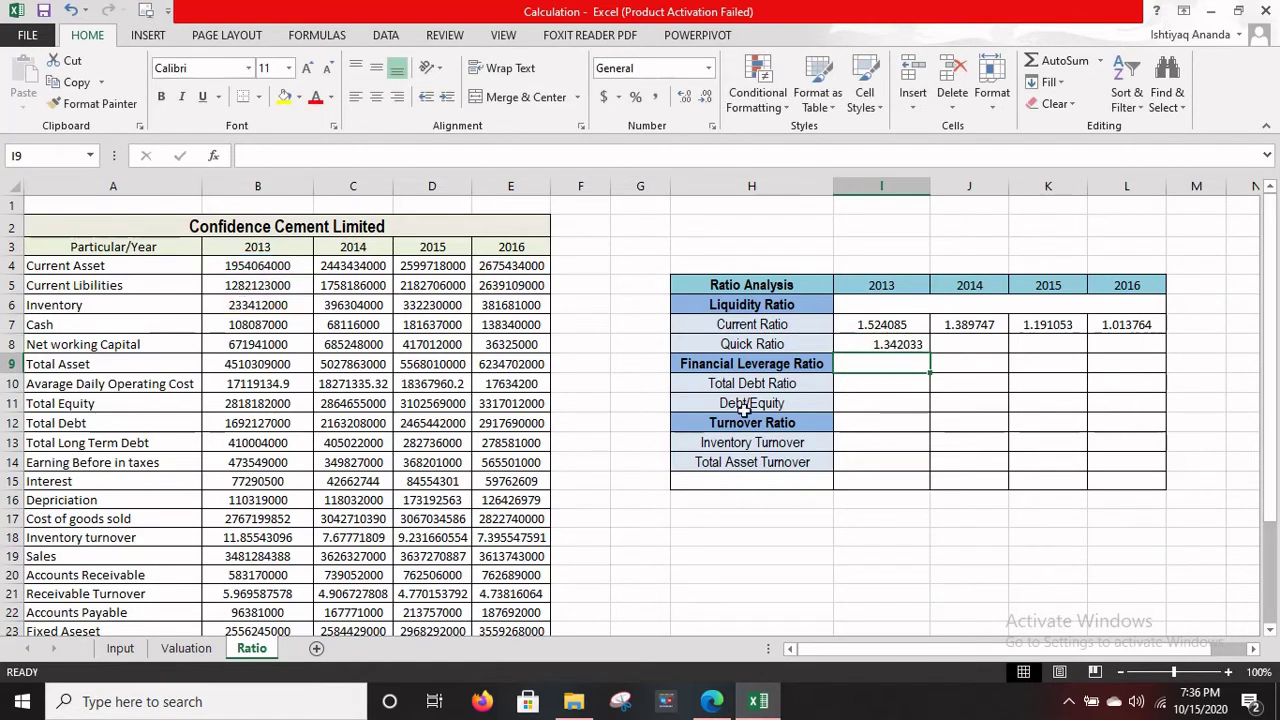
{"action": "left_click", "coordinate": [908, 347]}
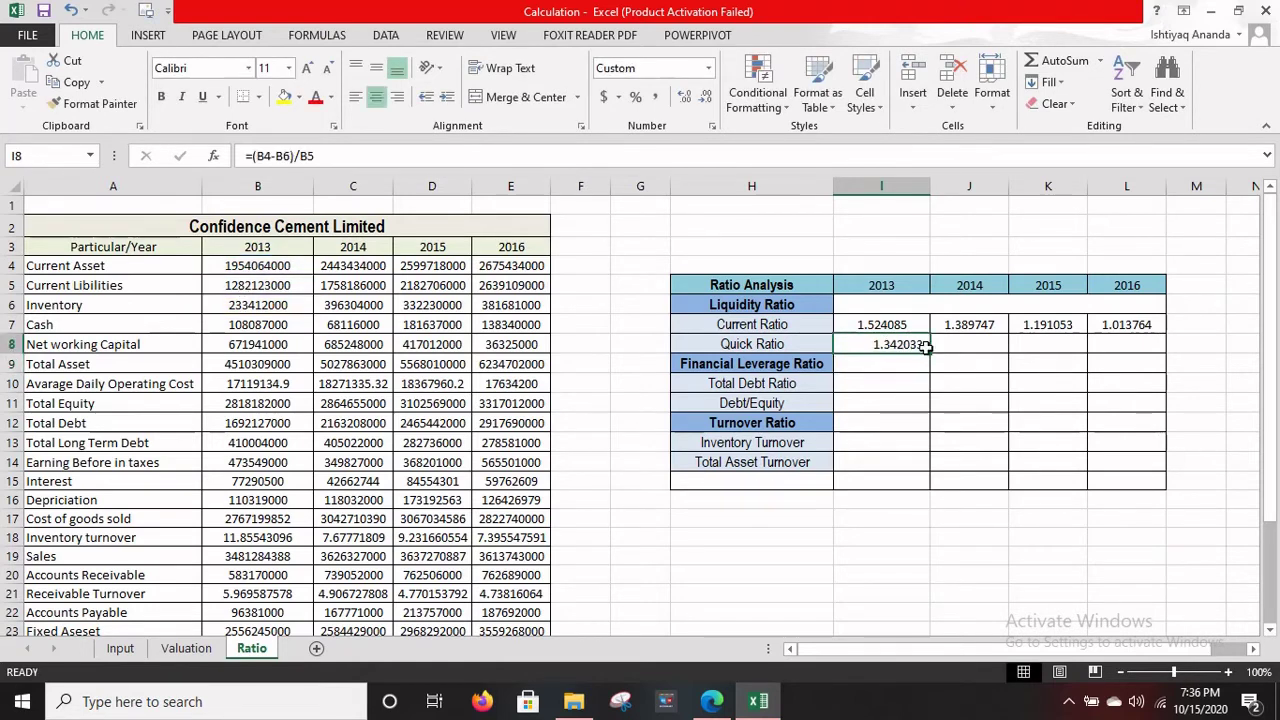
{"action": "left_click_drag", "start_coordinate": [930, 354], "coordinate": [1140, 347]}
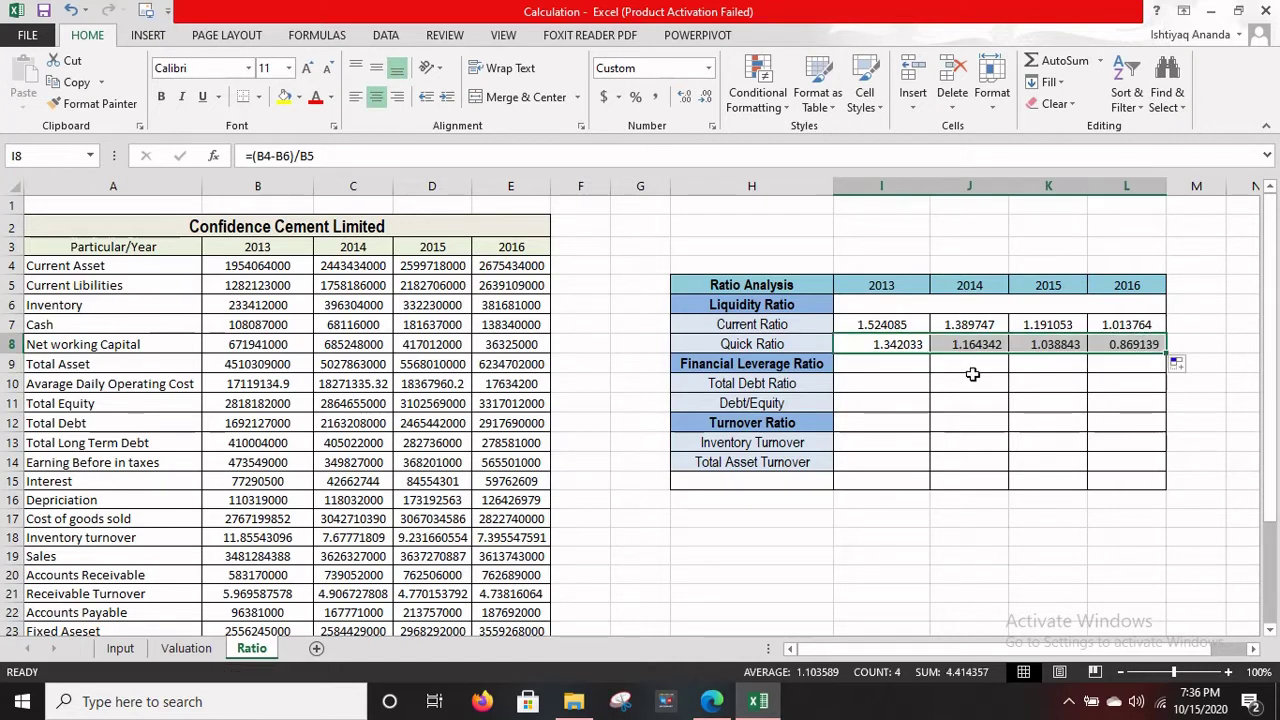
Step: Calculate the 2013 total debt ratio in I10 with =(B9-B11)/B9 and fill the formula across to 2016 in L10
{"action": "left_click", "coordinate": [847, 398]}
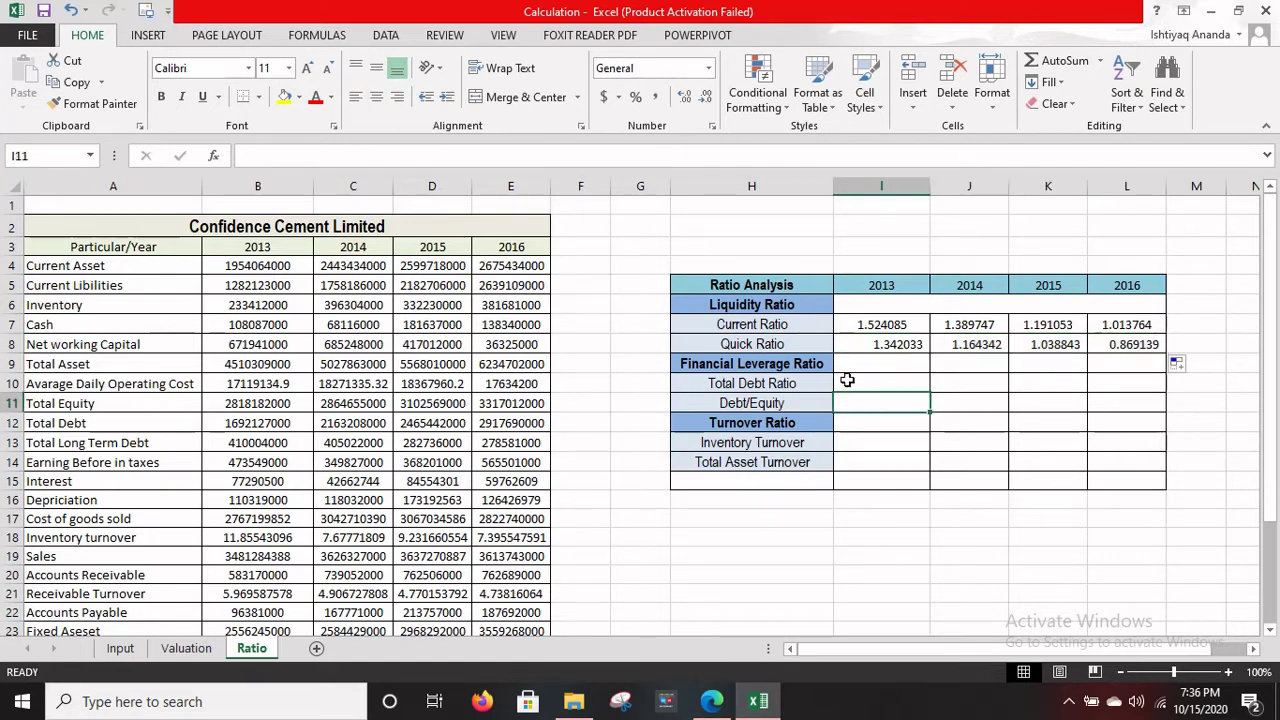
{"action": "left_click", "coordinate": [847, 380]}
{"action": "type", "text": "="}
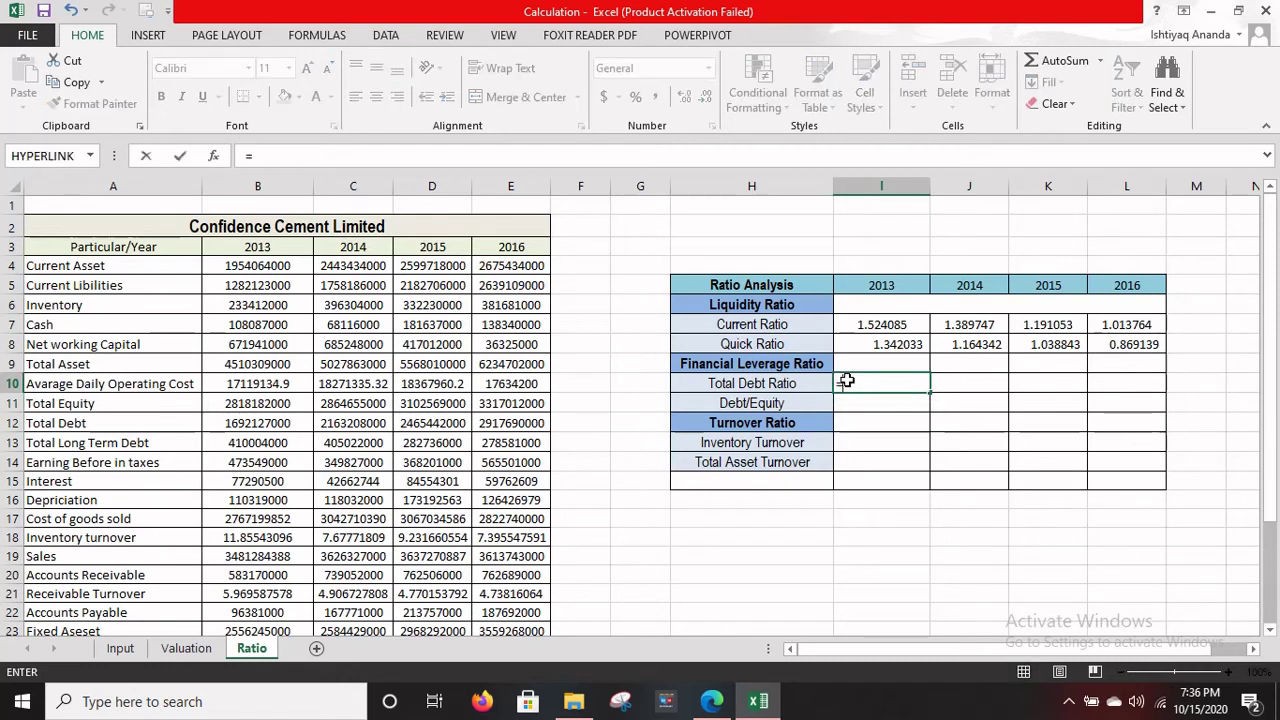
{"action": "type", "text": "("}
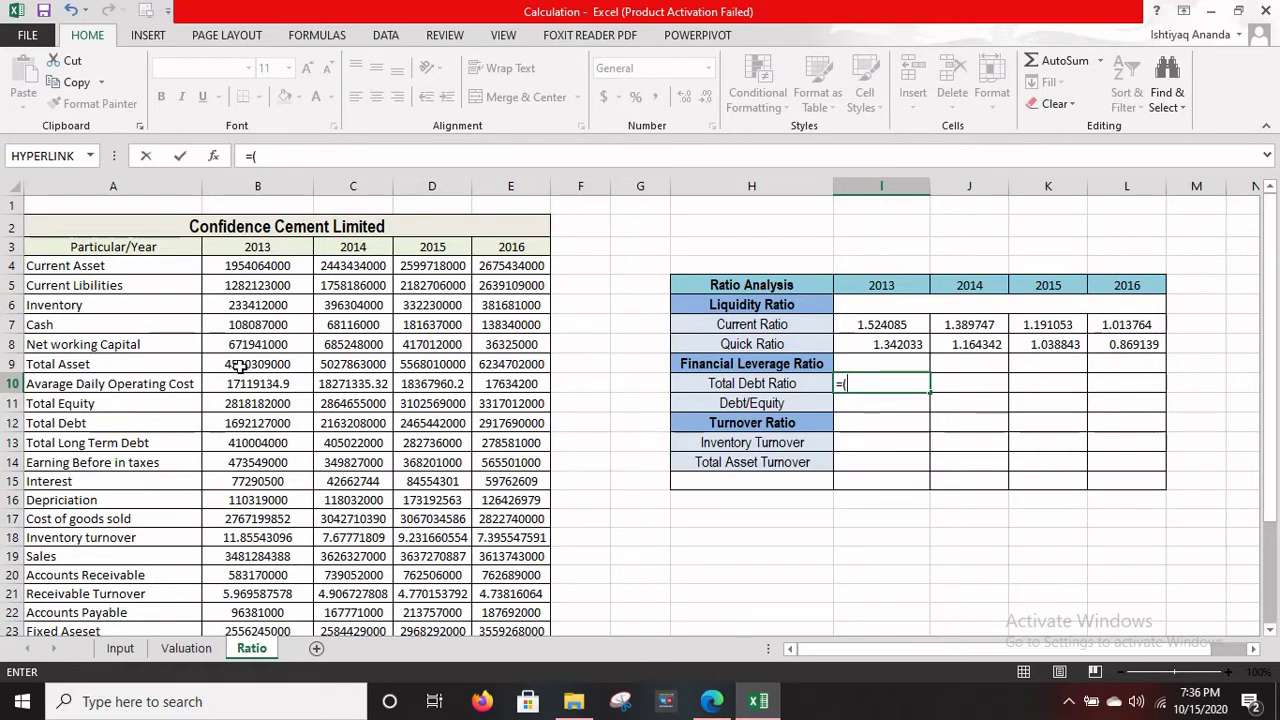
{"action": "type", "text": "B9"}
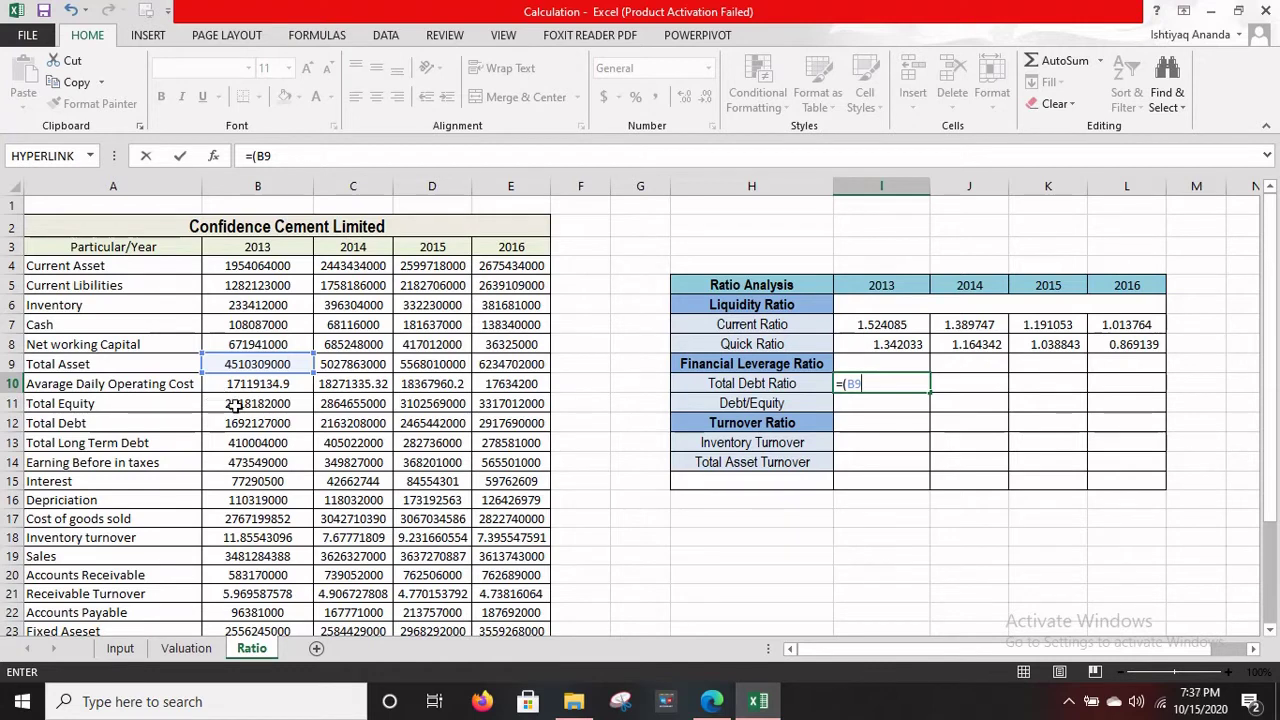
{"action": "type", "text": "-B11)/"}
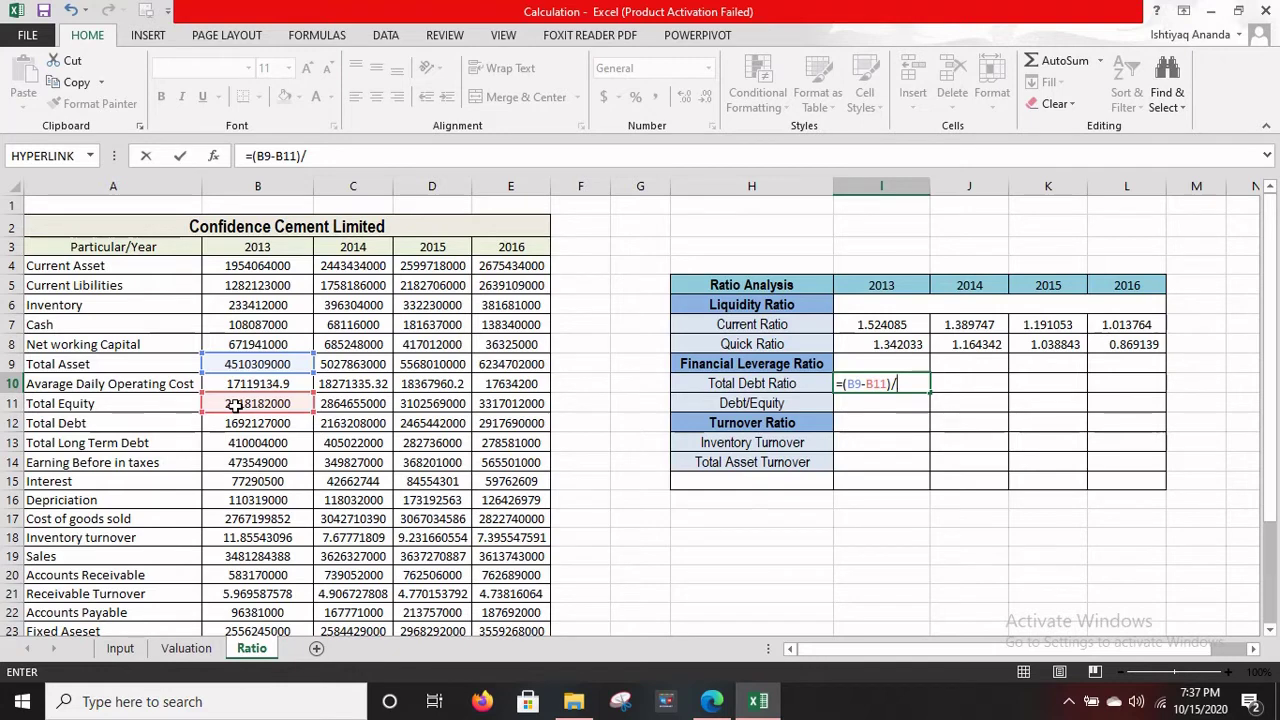
{"action": "type", "text": "B9"}
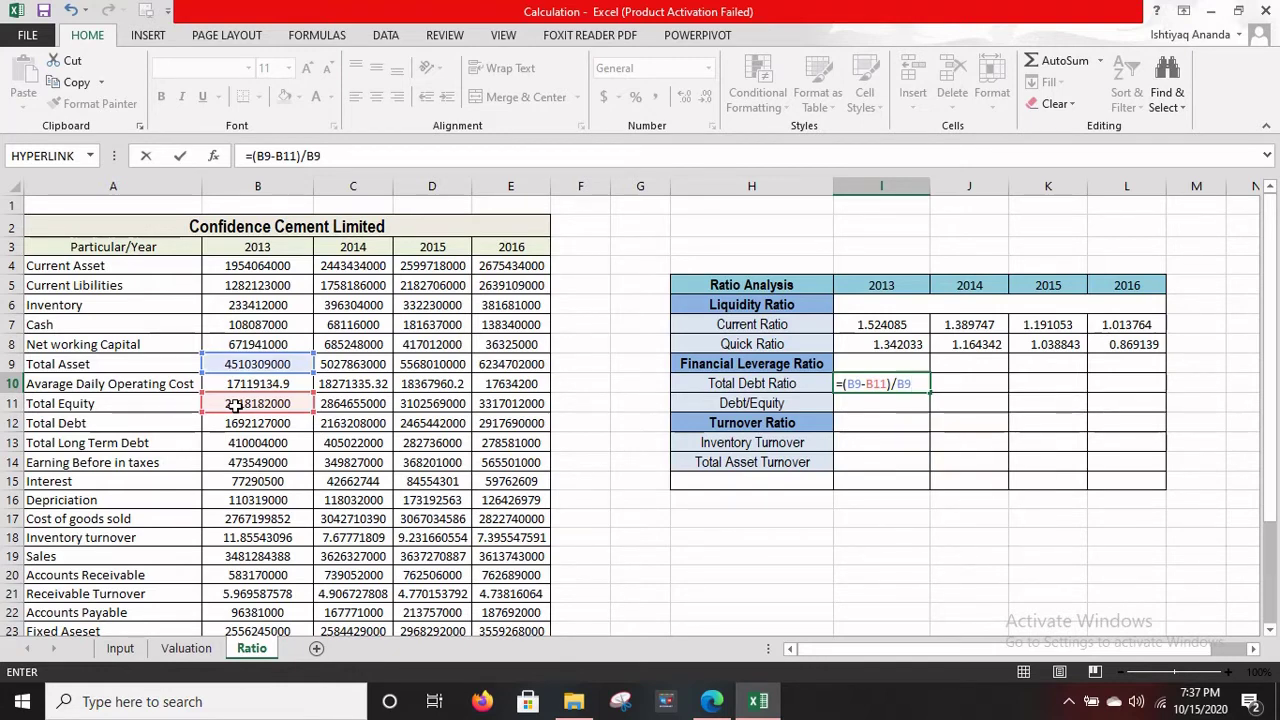
{"action": "key", "text": "Return"}
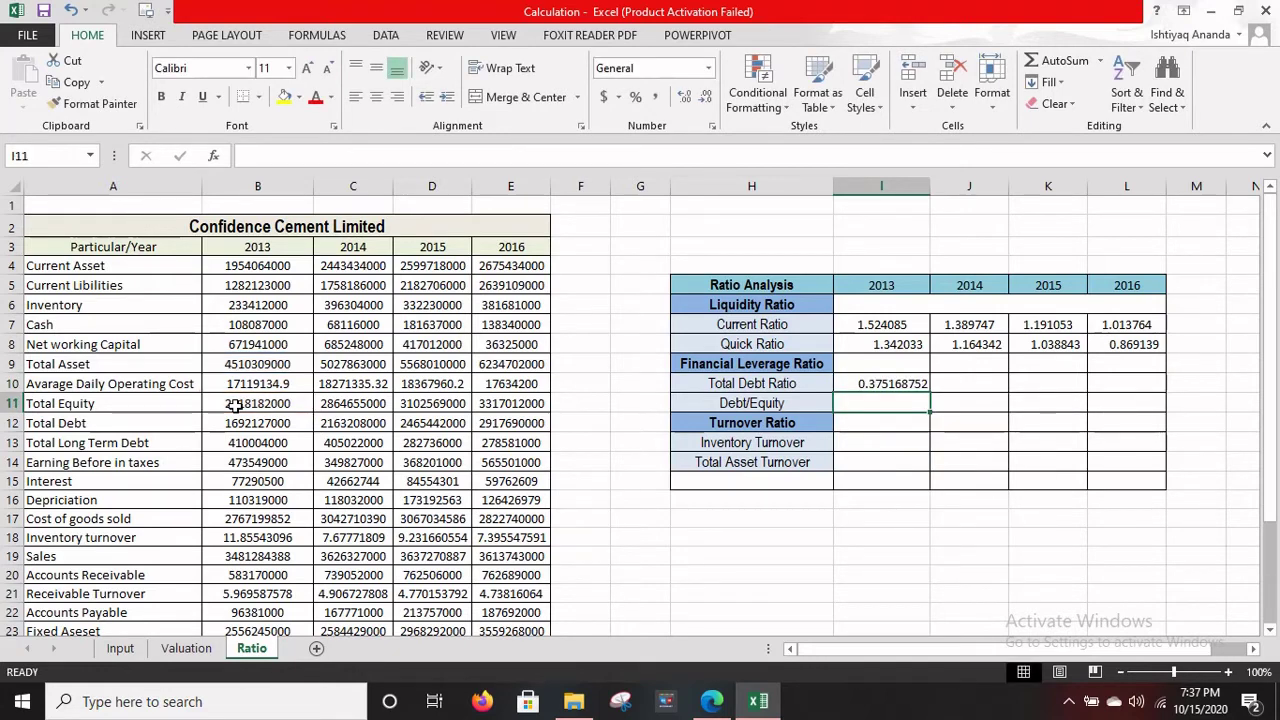
{"action": "left_click", "coordinate": [860, 382]}
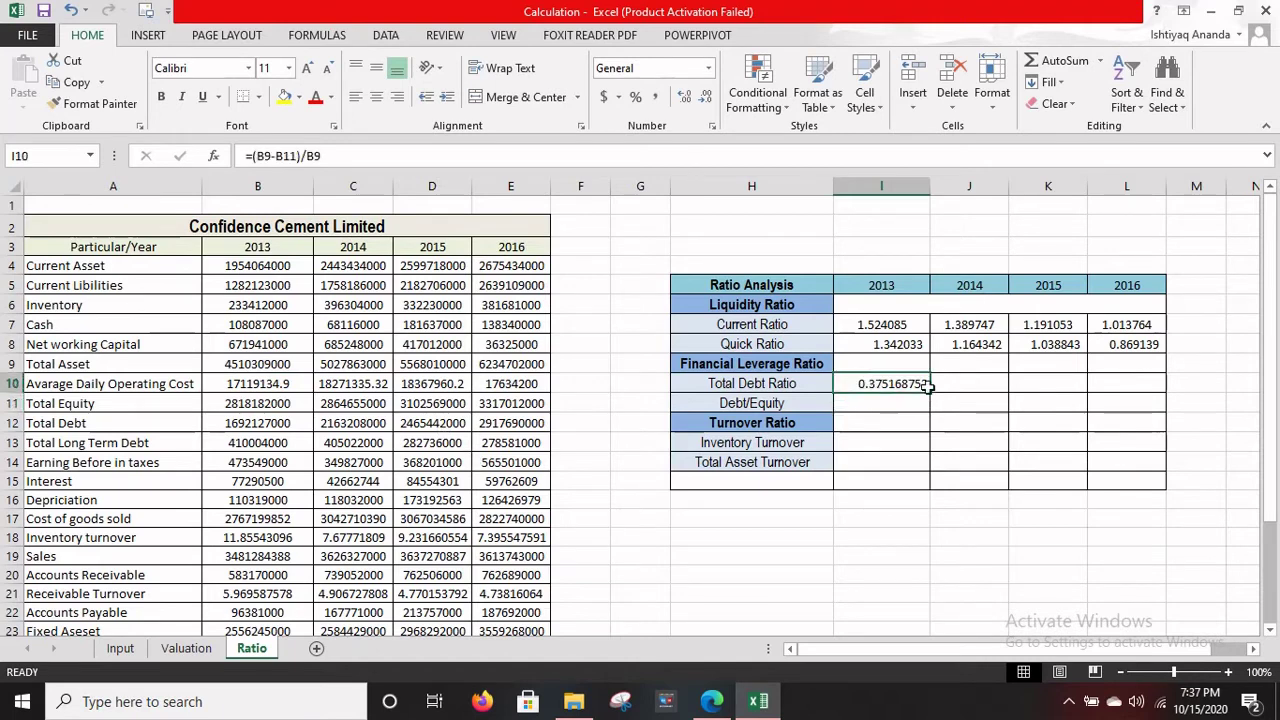
{"action": "left_click_drag", "start_coordinate": [931, 393], "coordinate": [1145, 392]}
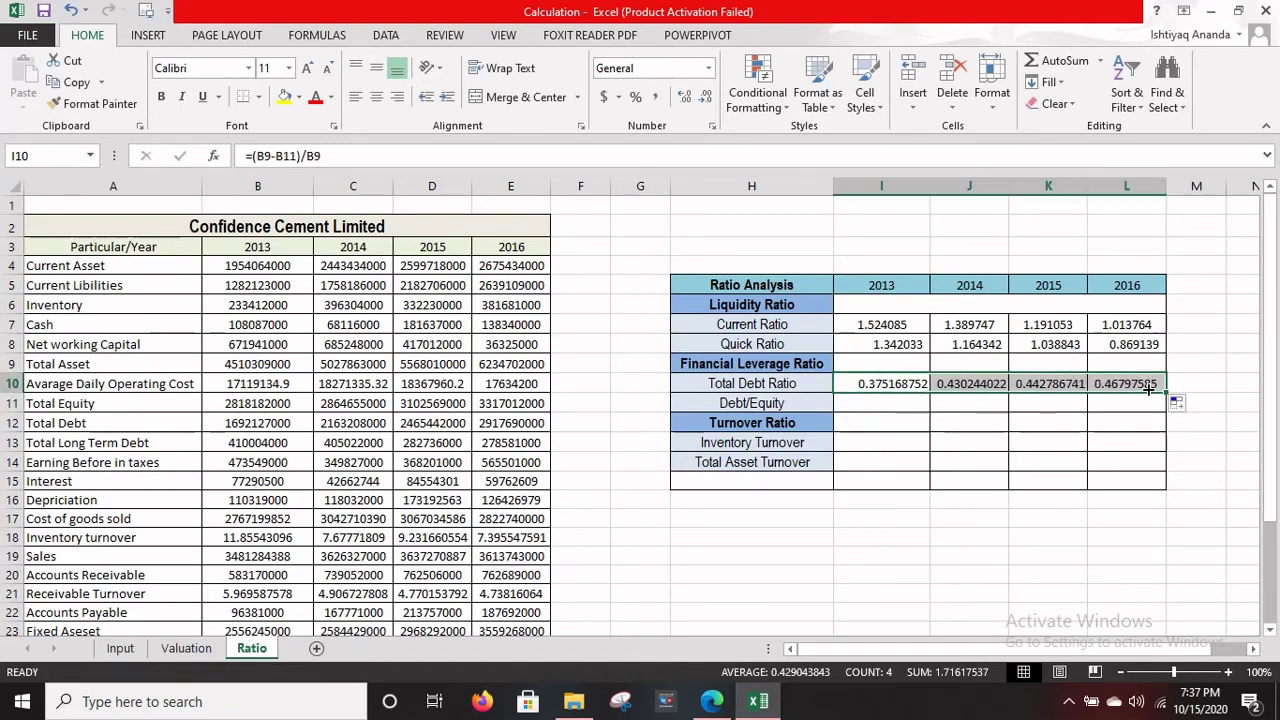
Step: Calculate the 2013 debt/equity ratio in I11 with =(B12/B11) and fill the formula across to 2016 in L11
{"action": "left_click", "coordinate": [851, 404]}
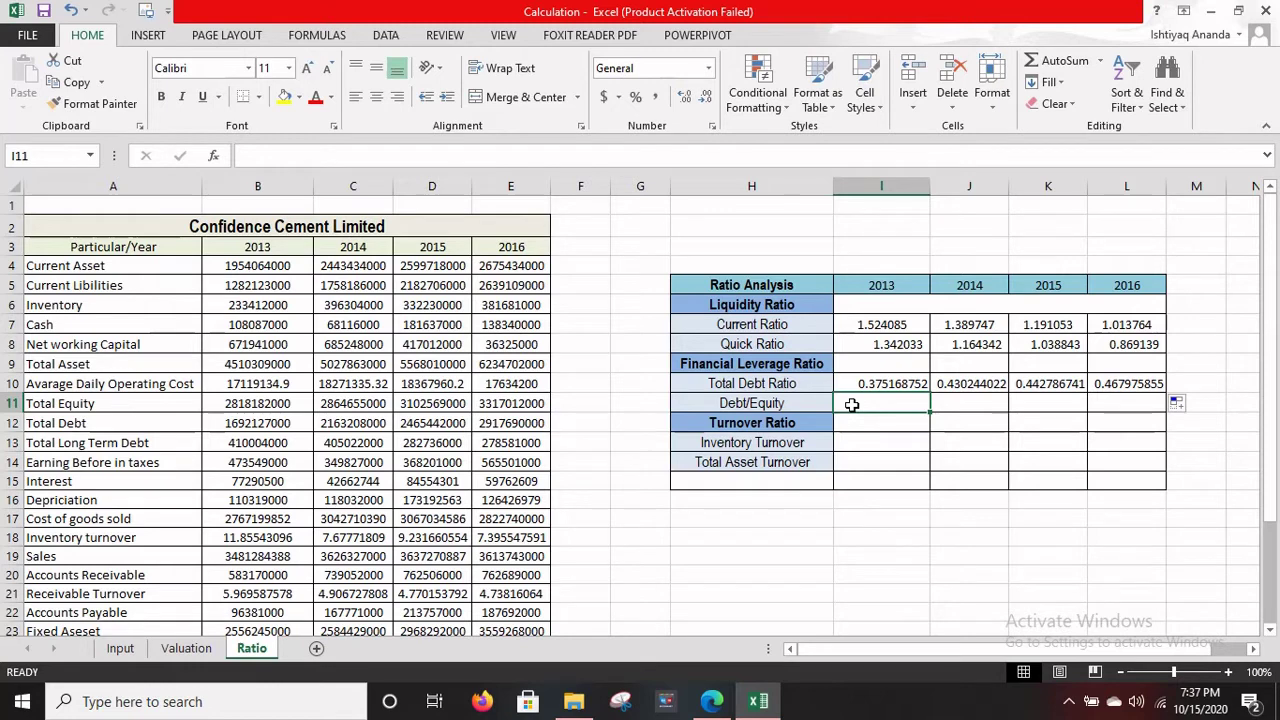
{"action": "type", "text": "=("}
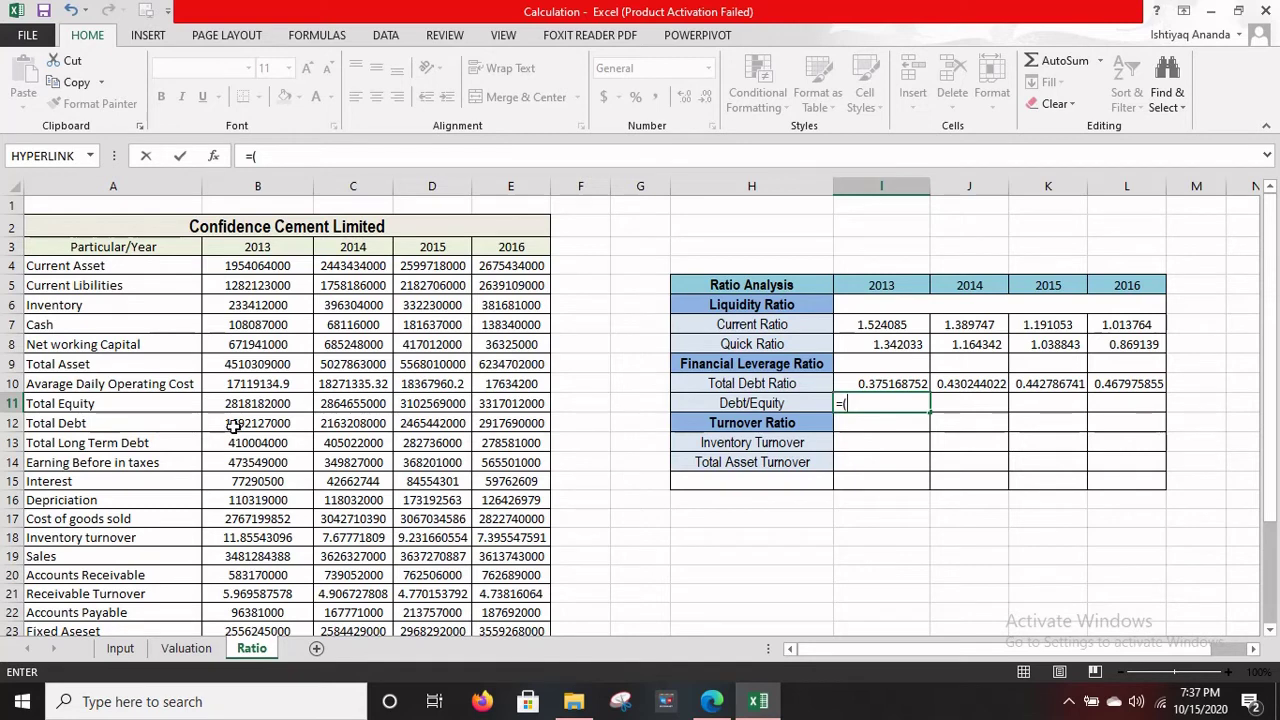
{"action": "type", "text": "B12/"}
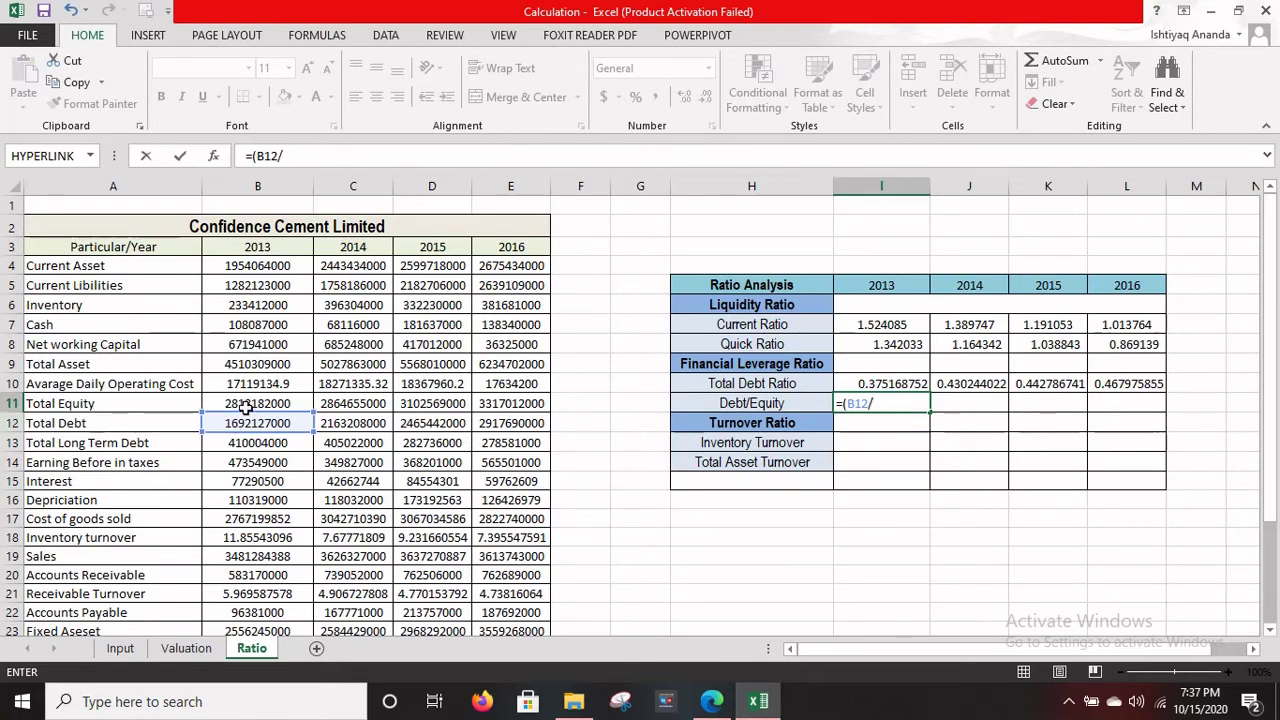
{"action": "type", "text": "B11"}
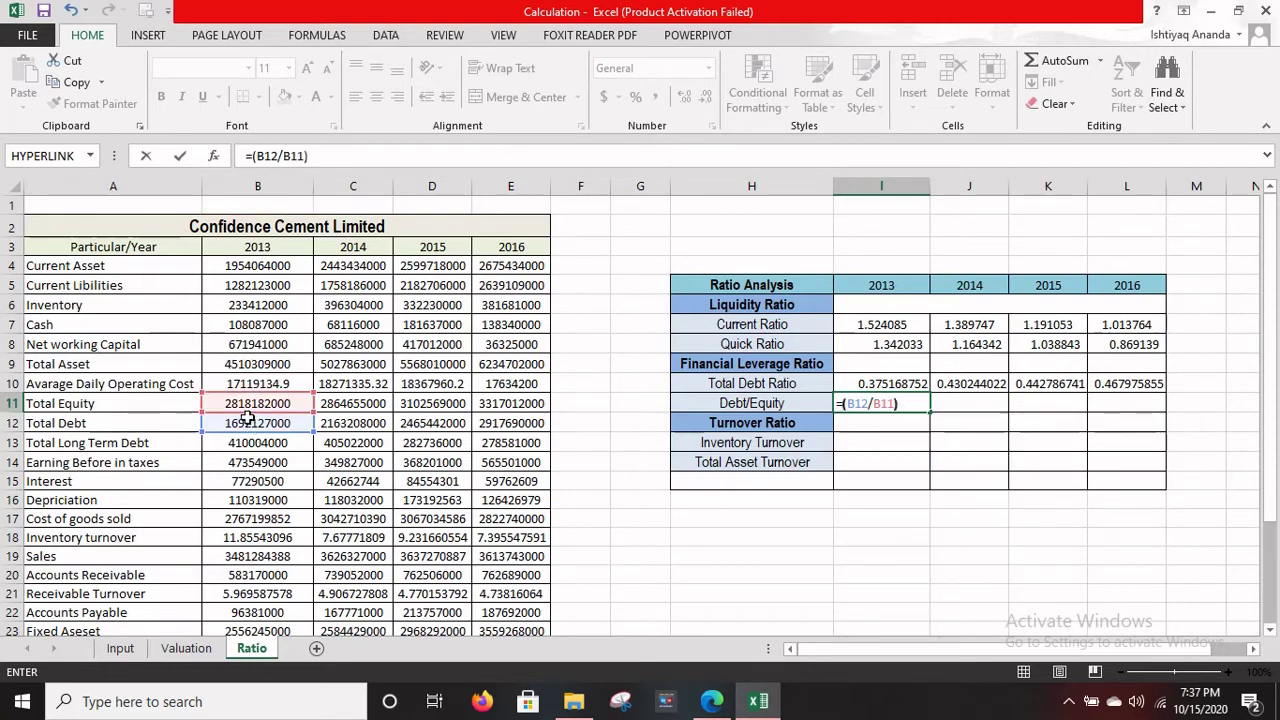
{"action": "key", "text": "Return"}
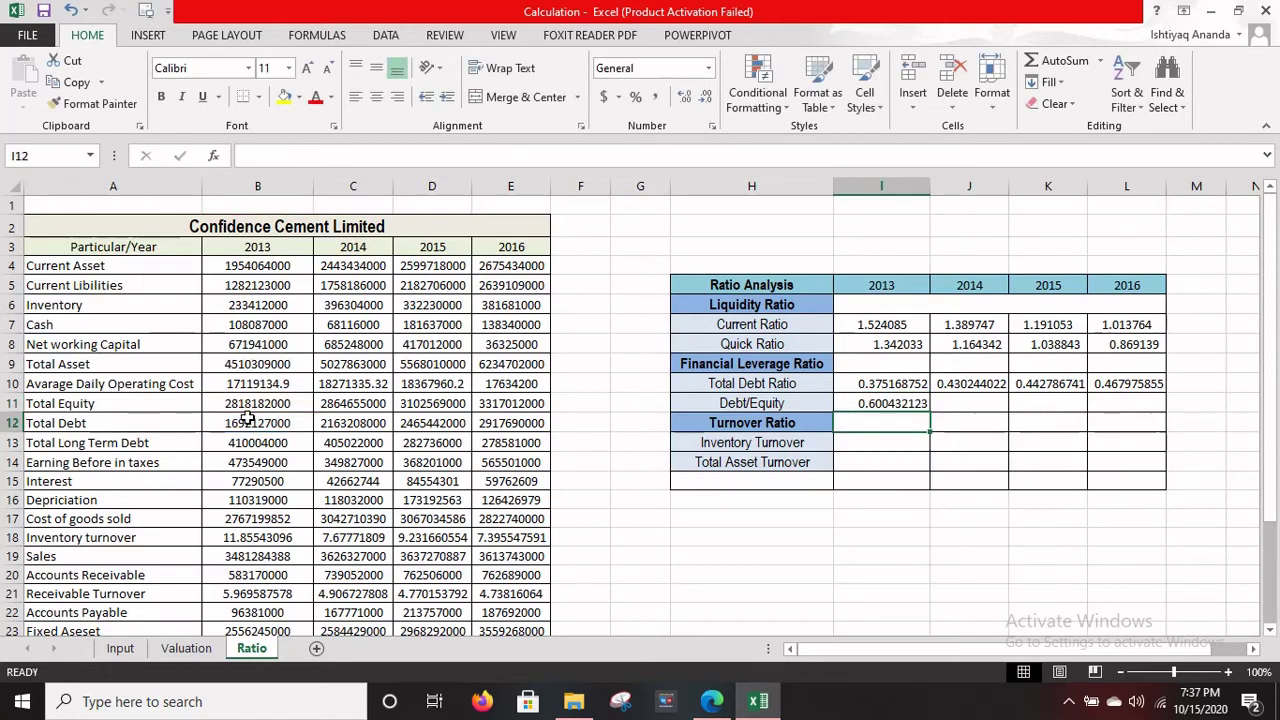
{"action": "left_click", "coordinate": [905, 403]}
{"action": "key", "text": "ctrl+c"}
{"action": "left_click_drag", "start_coordinate": [929, 412], "coordinate": [1145, 405]}
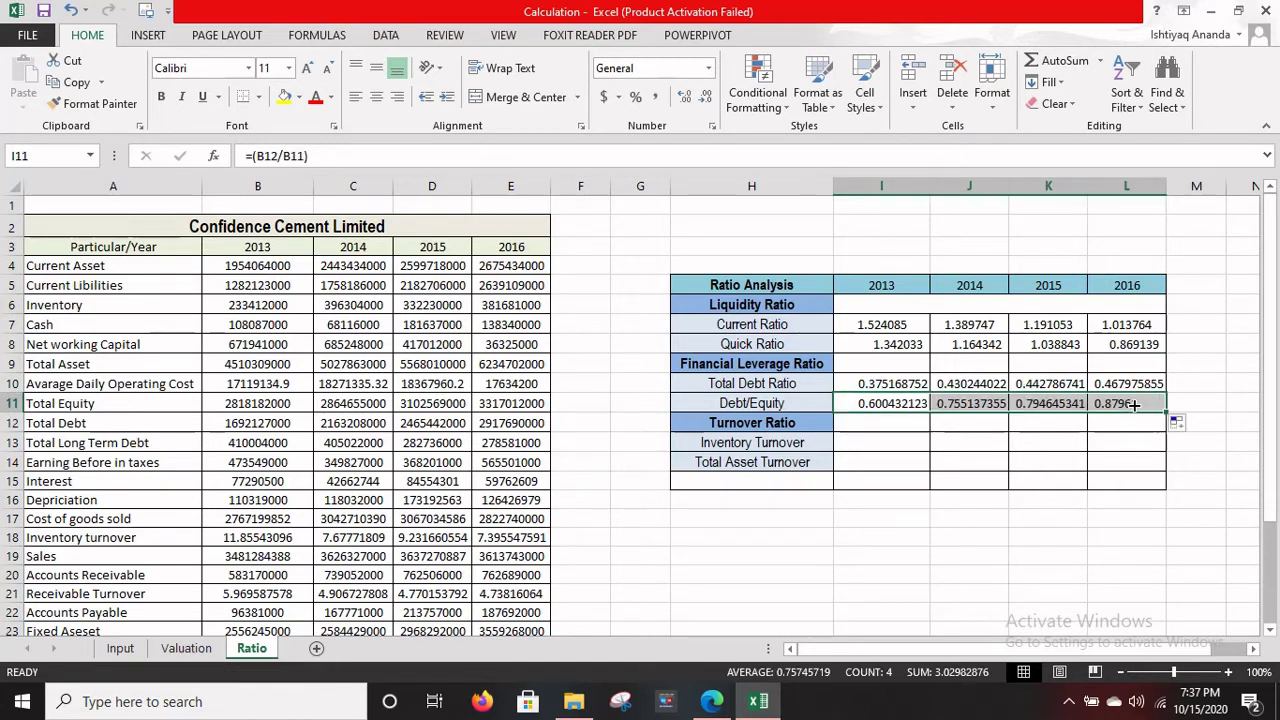
Step: Calculate the 2013 inventory turnover in I13 with =(B17/B6) and fill the formula across to 2016 in L13
{"action": "left_click", "coordinate": [876, 439]}
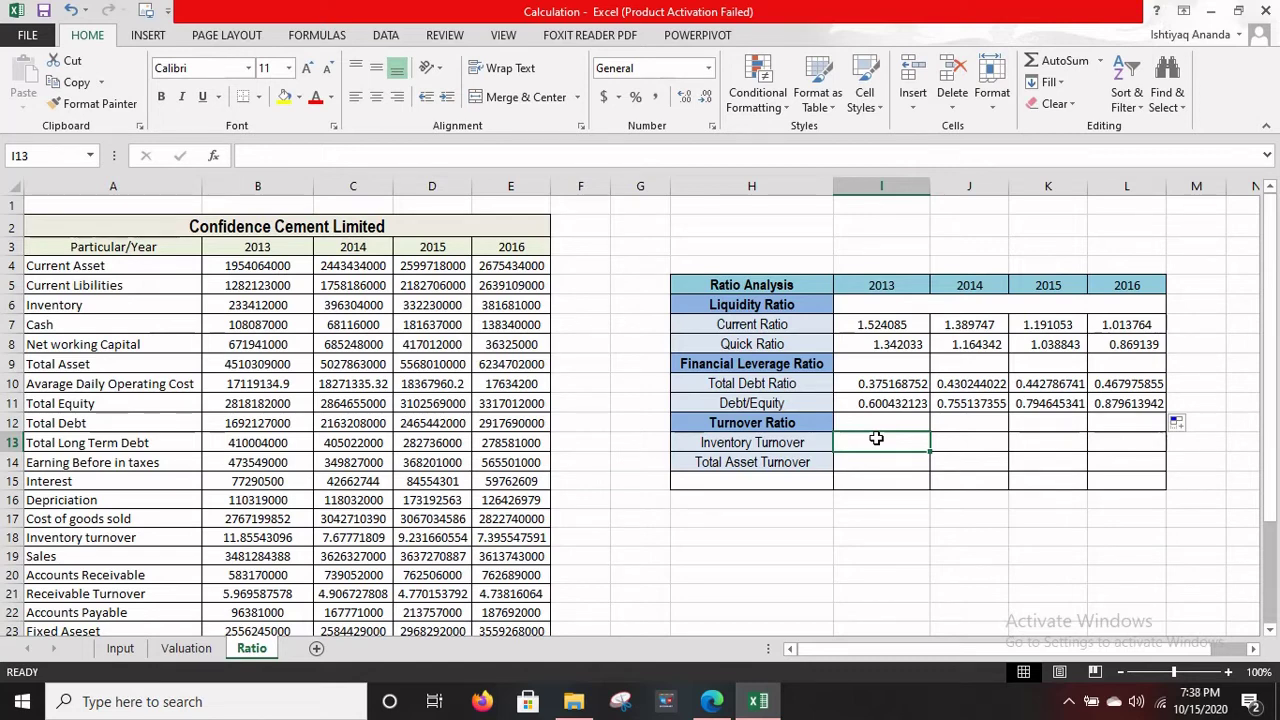
{"action": "type", "text": "=("}
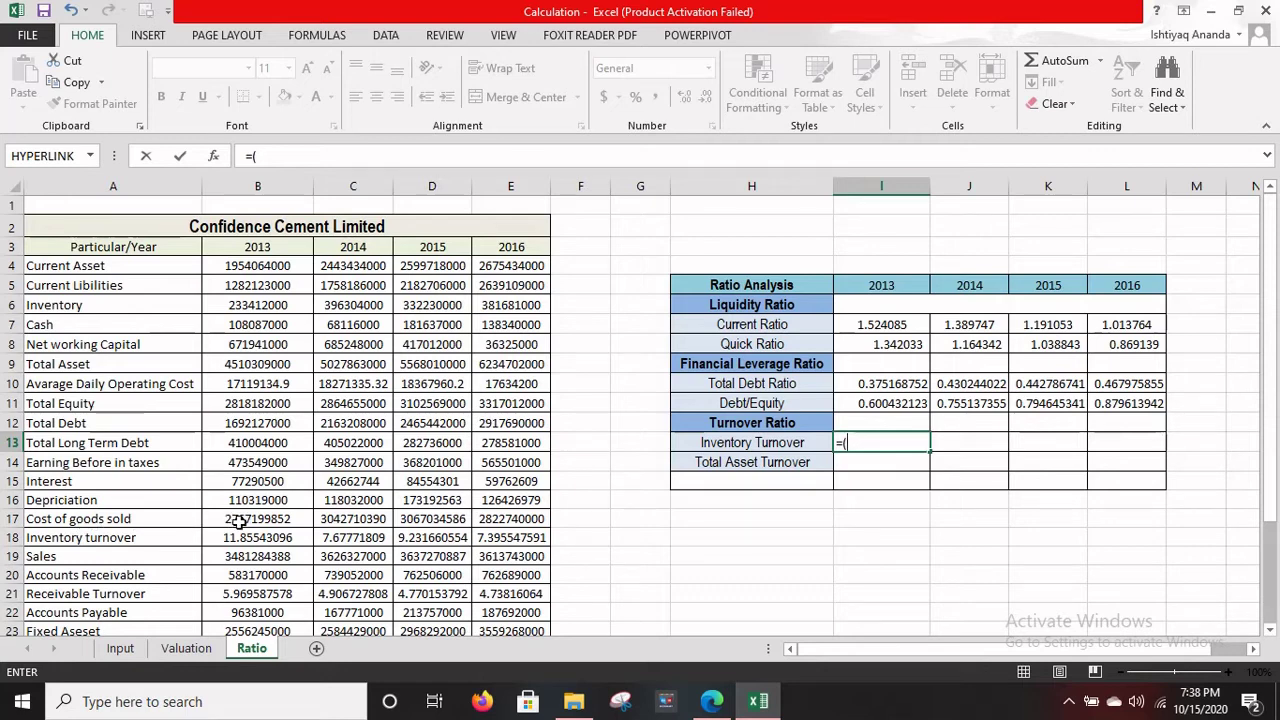
{"action": "type", "text": "B"}
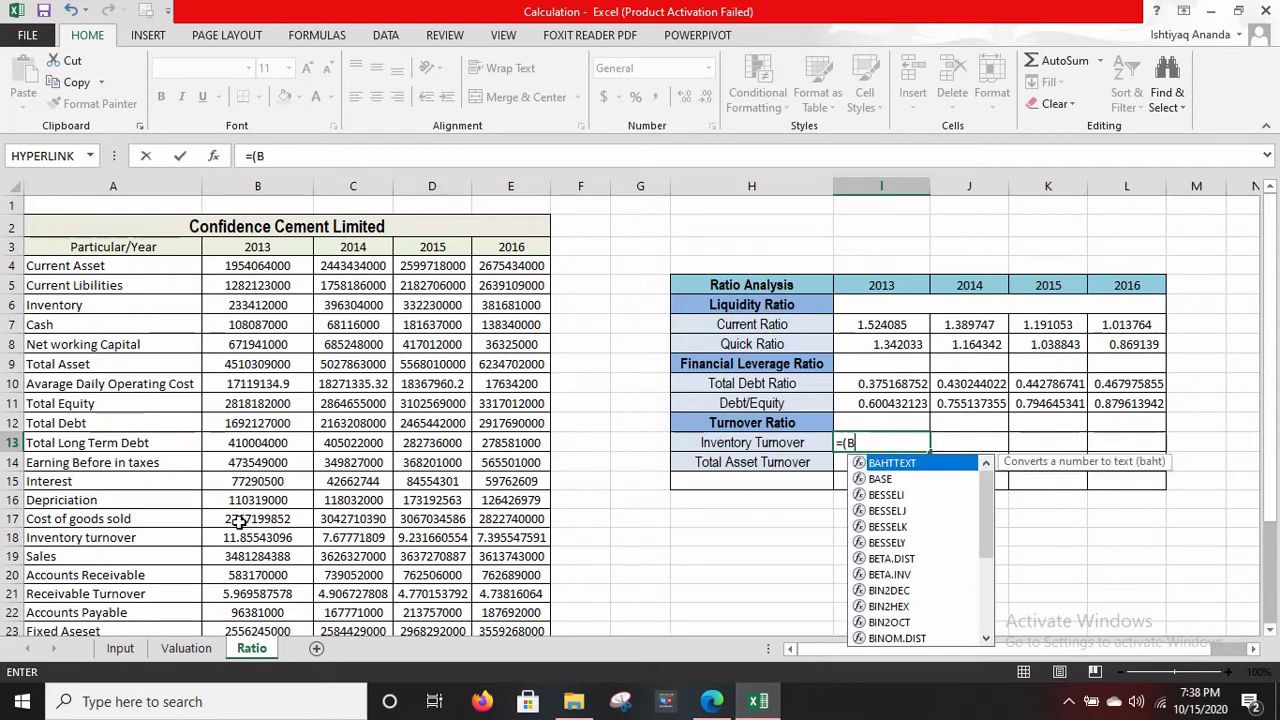
{"action": "type", "text": "17"}
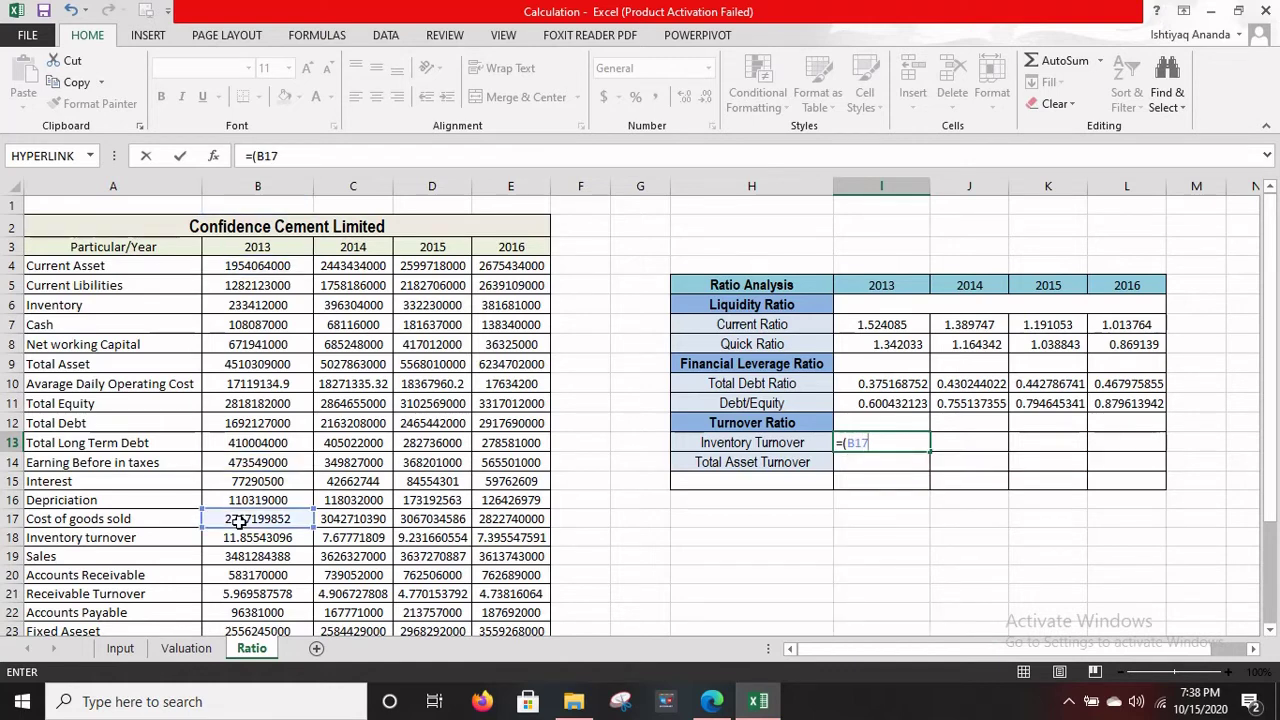
{"action": "type", "text": "/B6"}
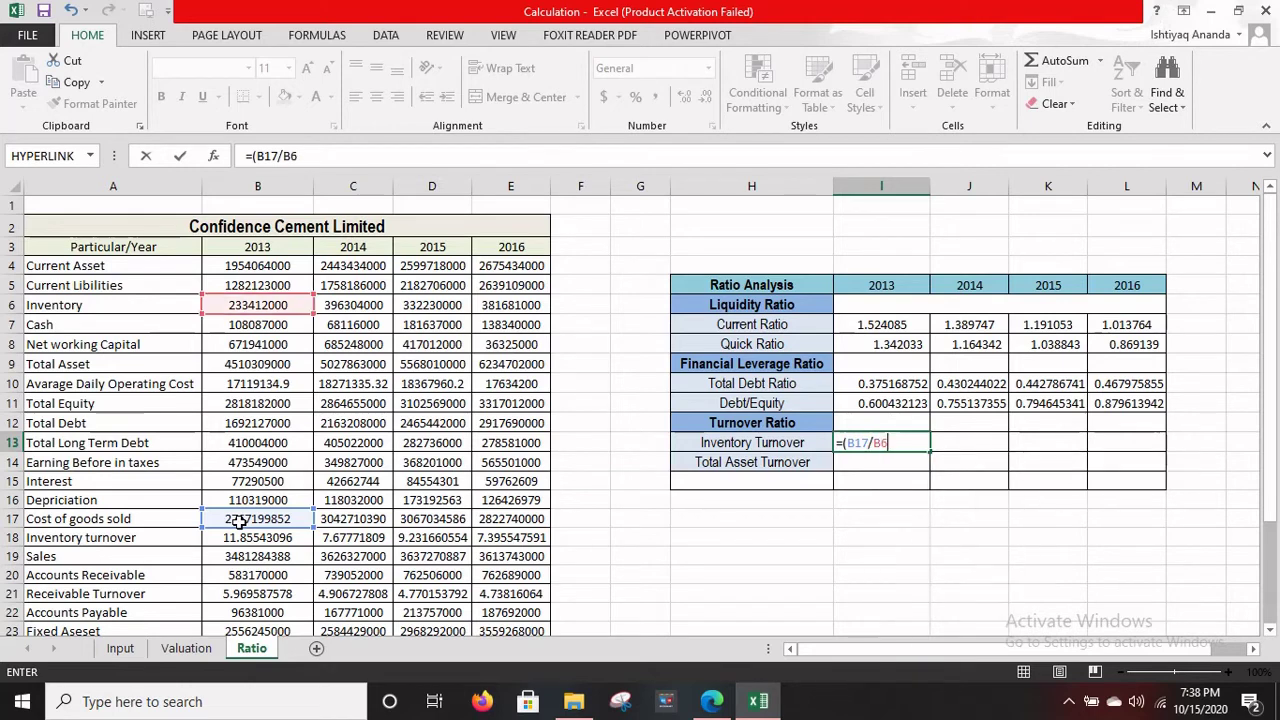
{"action": "type", "text": ")"}
{"action": "key", "text": "Return"}
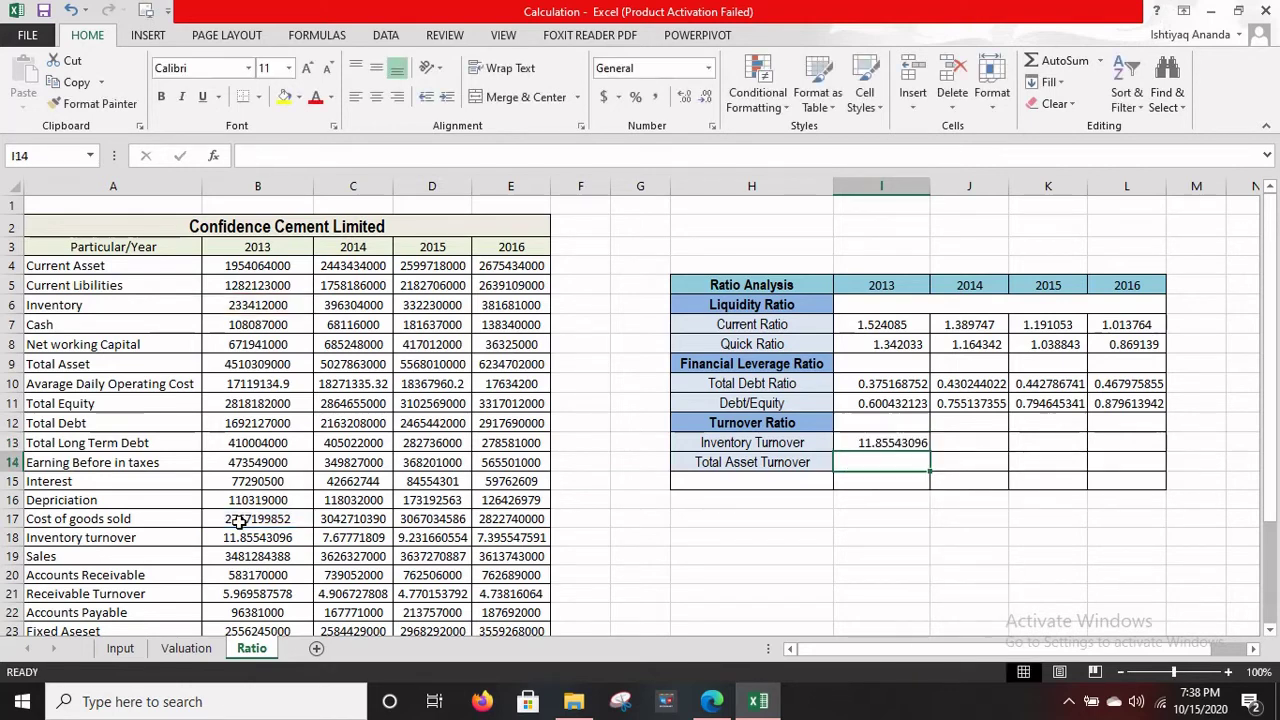
{"action": "left_click", "coordinate": [900, 442]}
{"action": "left_click_drag", "start_coordinate": [928, 449], "coordinate": [1137, 440]}
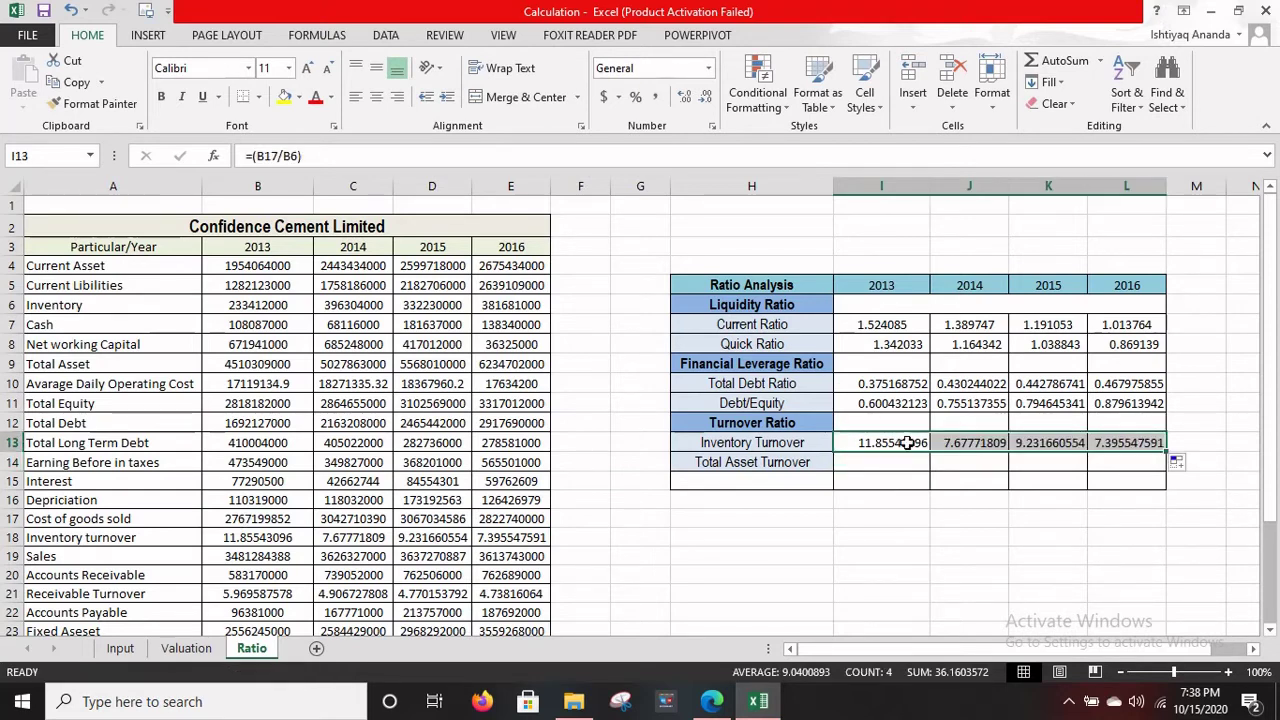
Step: Calculate the 2013 total asset turnover in I14 by dividing sales by total assets with =(B19/B9)
{"action": "left_click", "coordinate": [879, 460]}
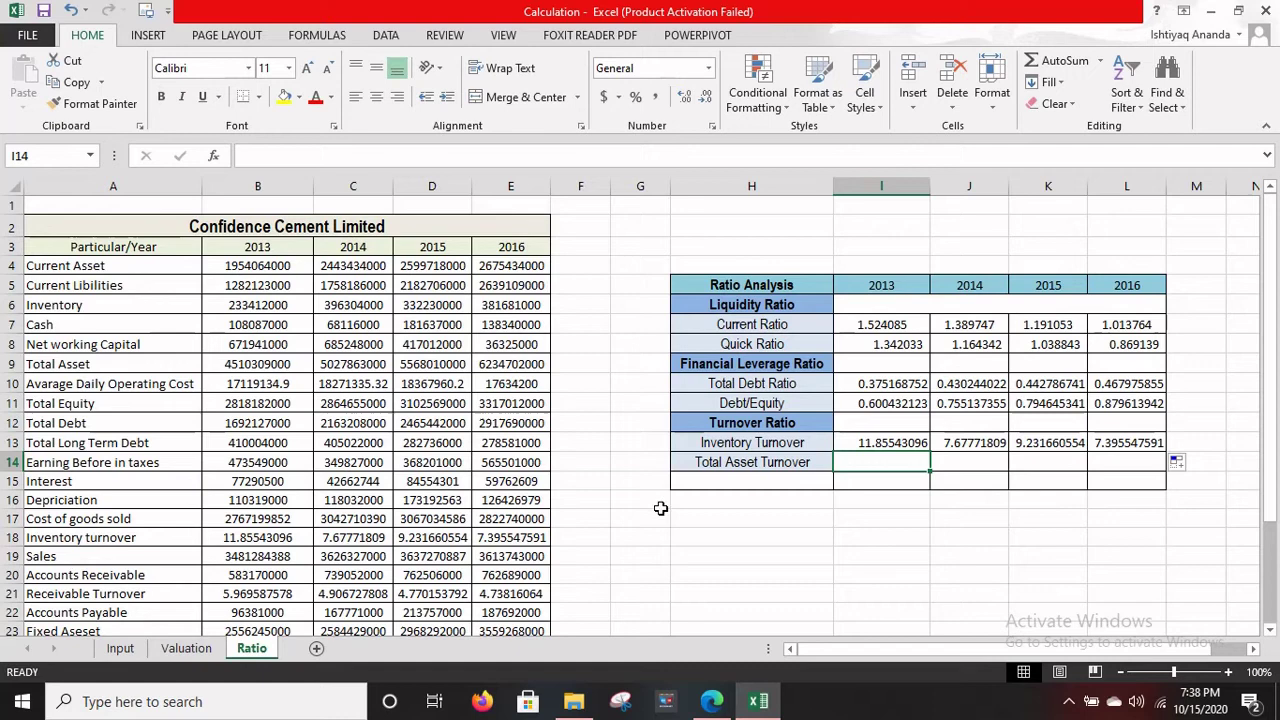
{"action": "type", "text": "=(B1"}
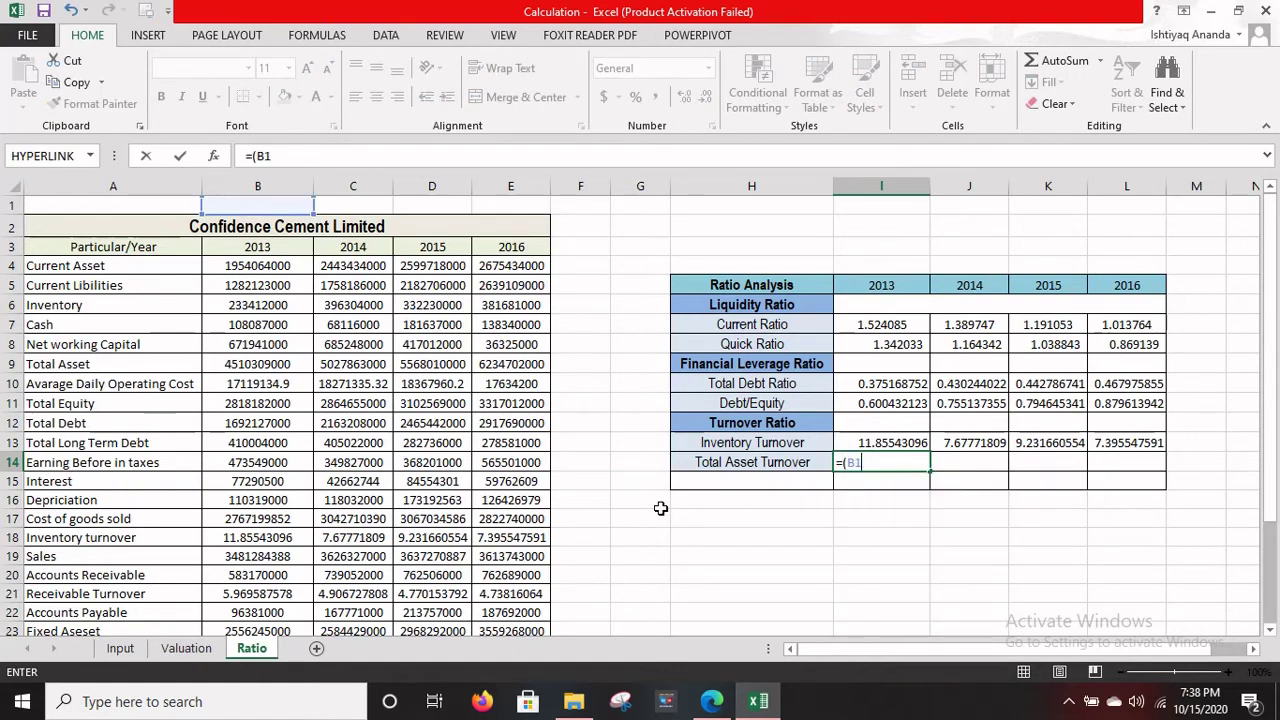
{"action": "type", "text": "9/"}
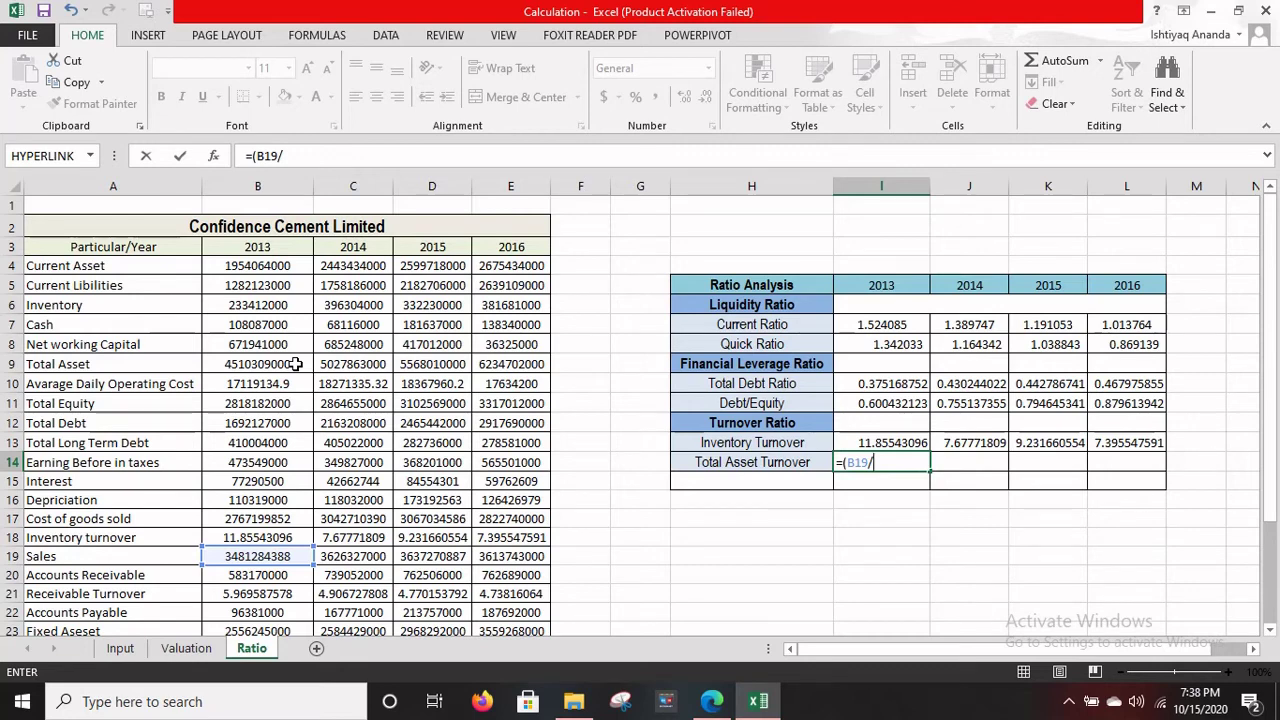
{"action": "type", "text": "B"}
{"action": "type", "text": "("}
{"action": "key", "text": "BackSpace"}
{"action": "type", "text": "9"}
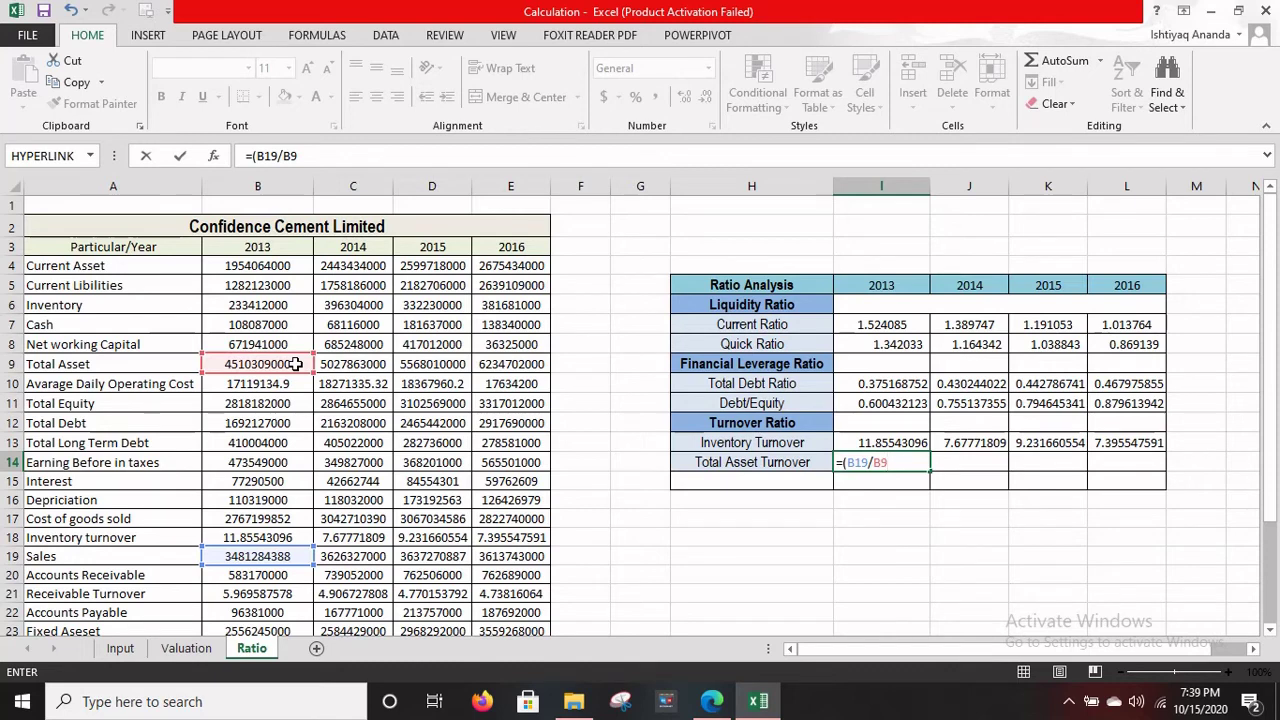
{"action": "type", "text": ")"}
{"action": "key", "text": "Return"}
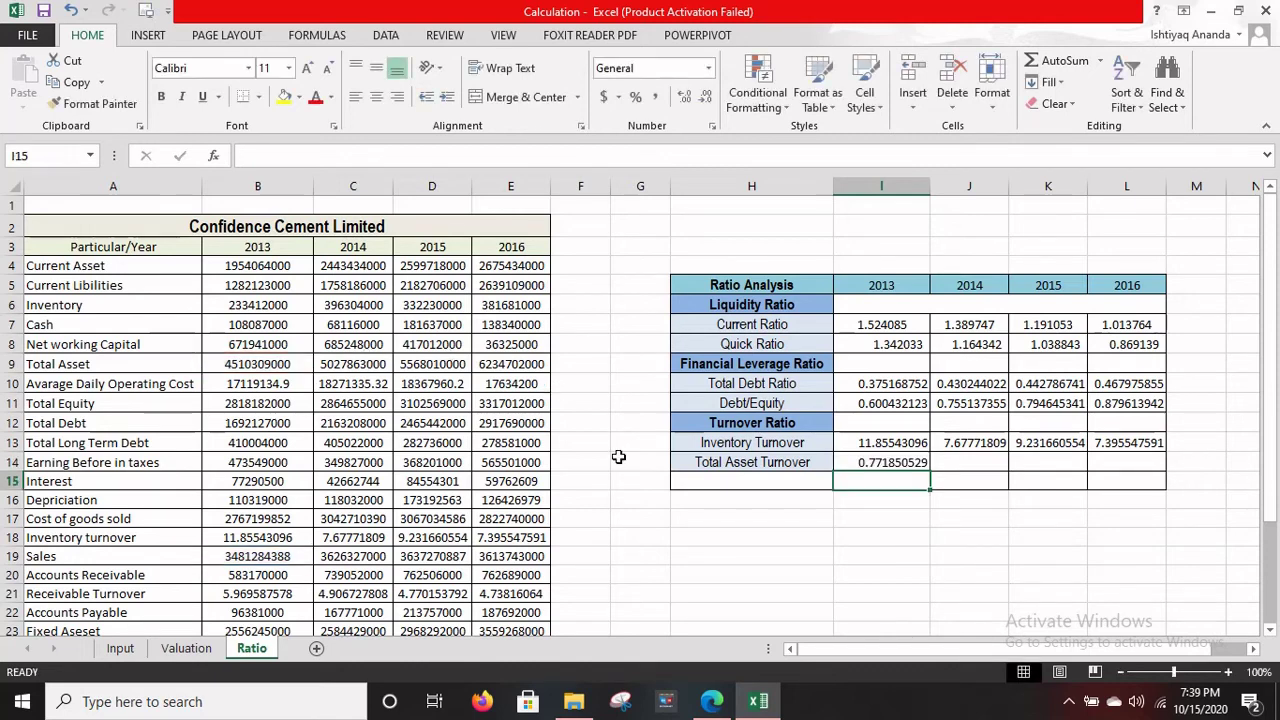
{"action": "left_click", "coordinate": [874, 463]}
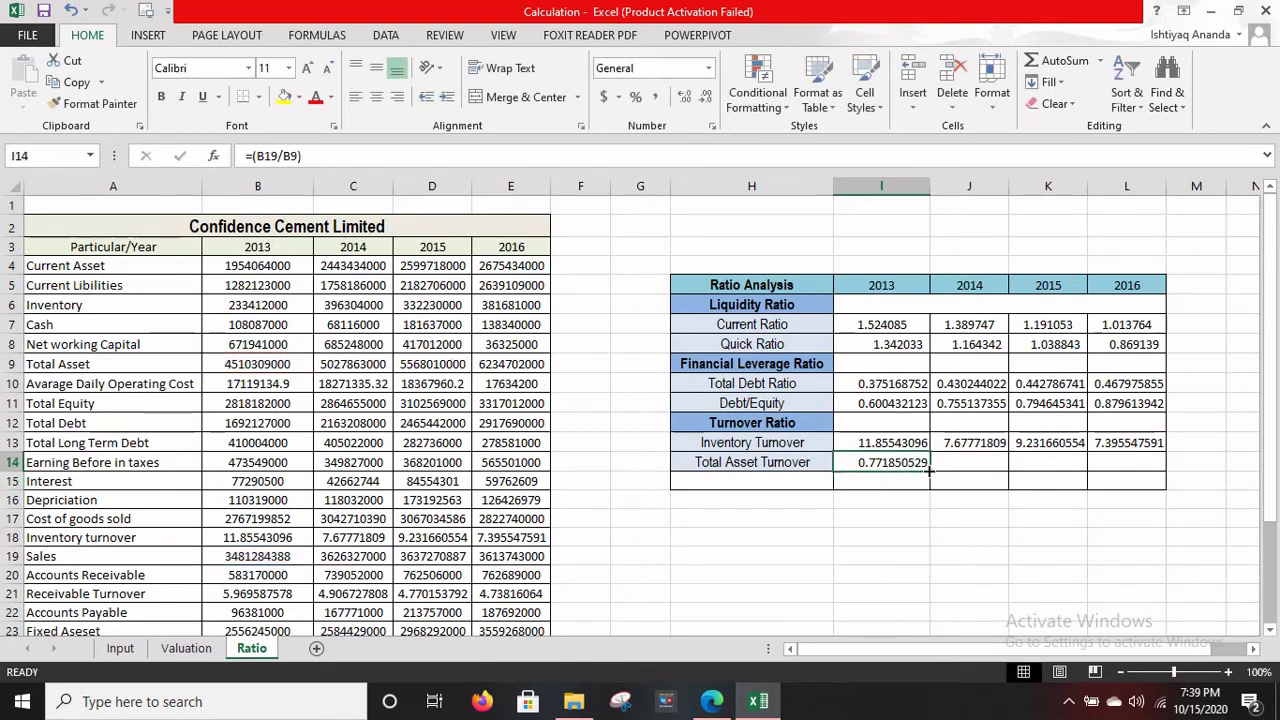